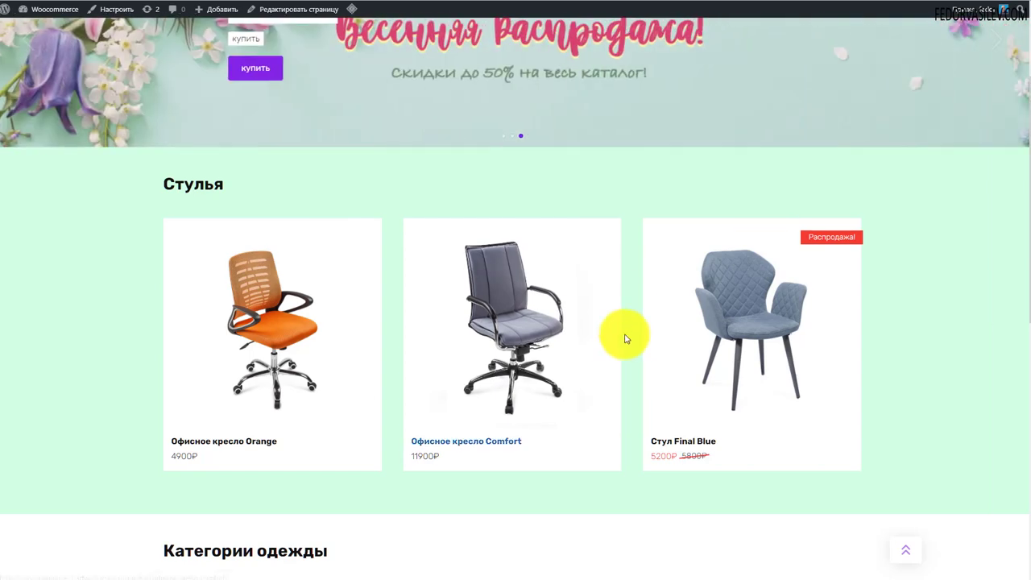
scroll(626, 338, "up", 2)
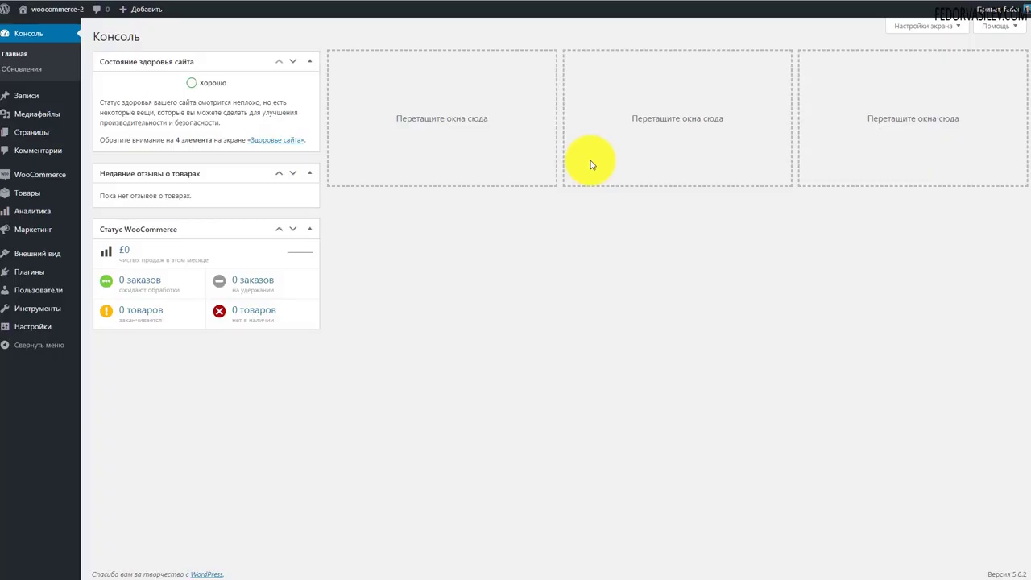
Open the product categories page and enter Штаны as the name of a new category, leaving the slug empty.
mouse_move(30, 196)
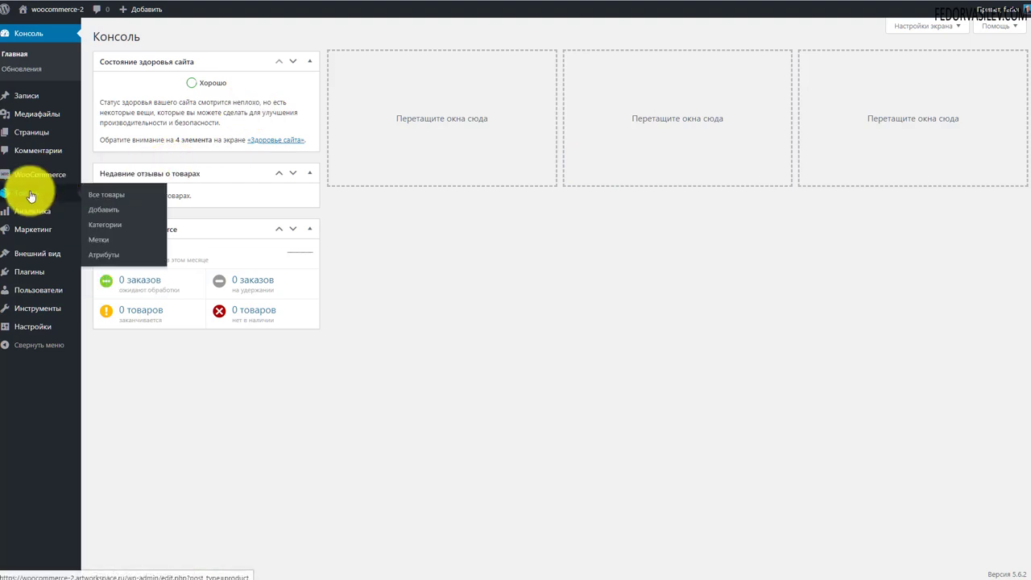
left_click(107, 227)
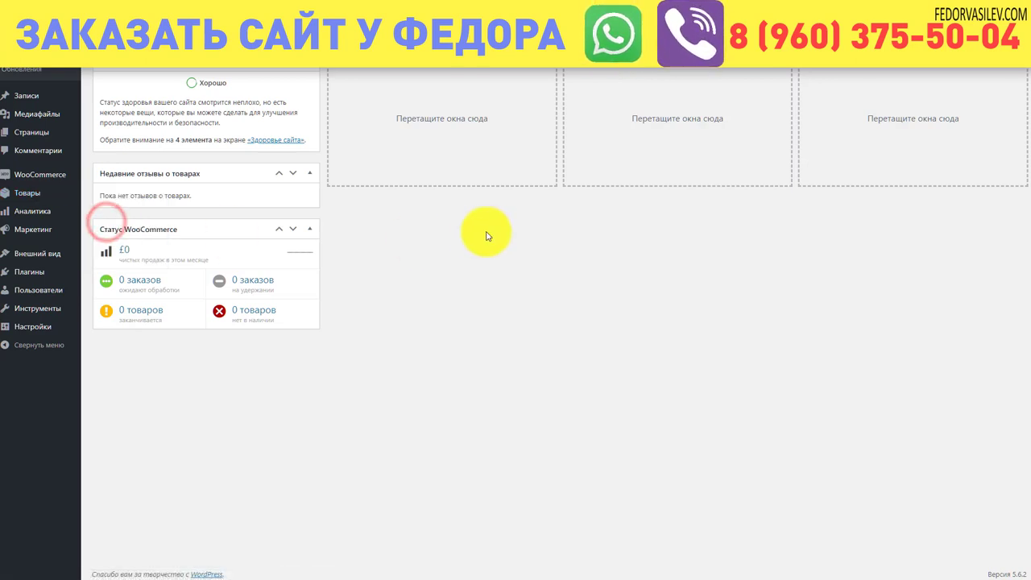
scroll(483, 211, "down", 1)
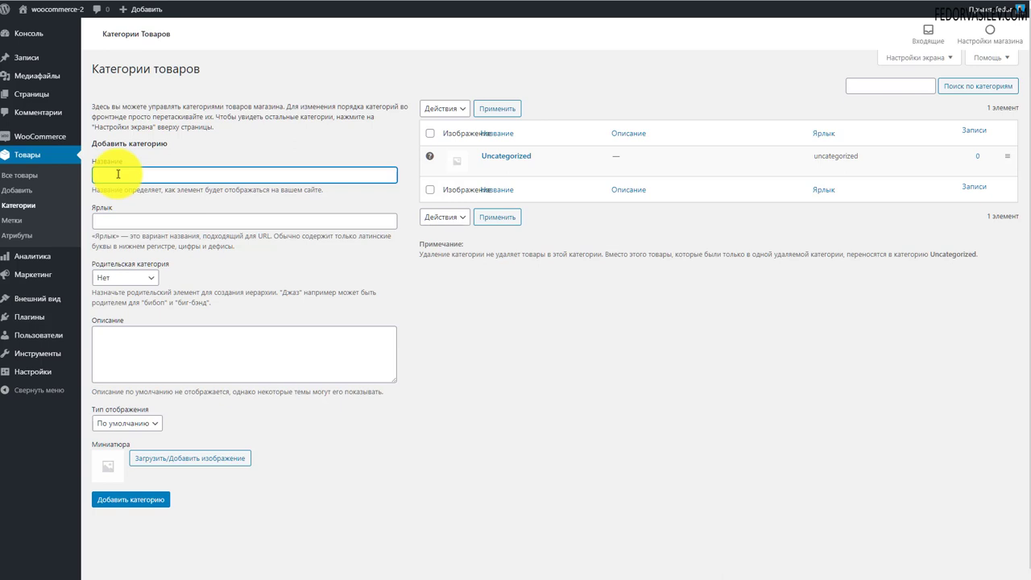
type("Штаны")
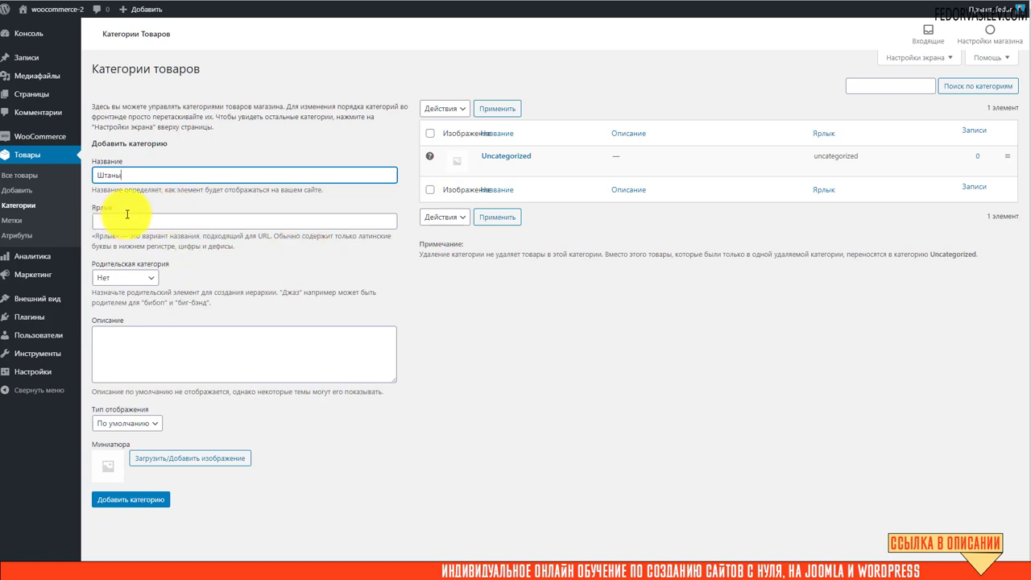
double_click(125, 172)
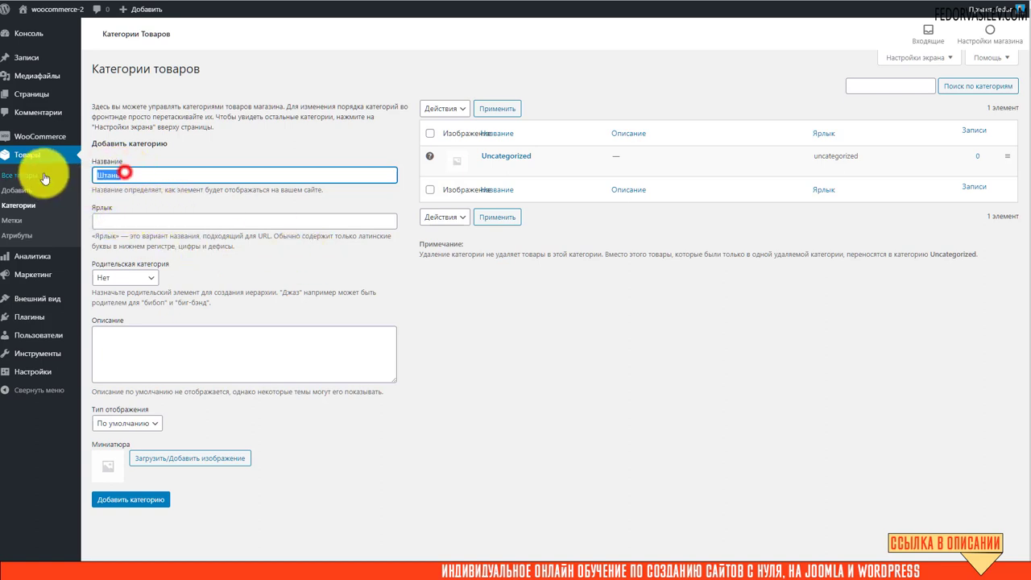
left_click(193, 262)
left_click(160, 219)
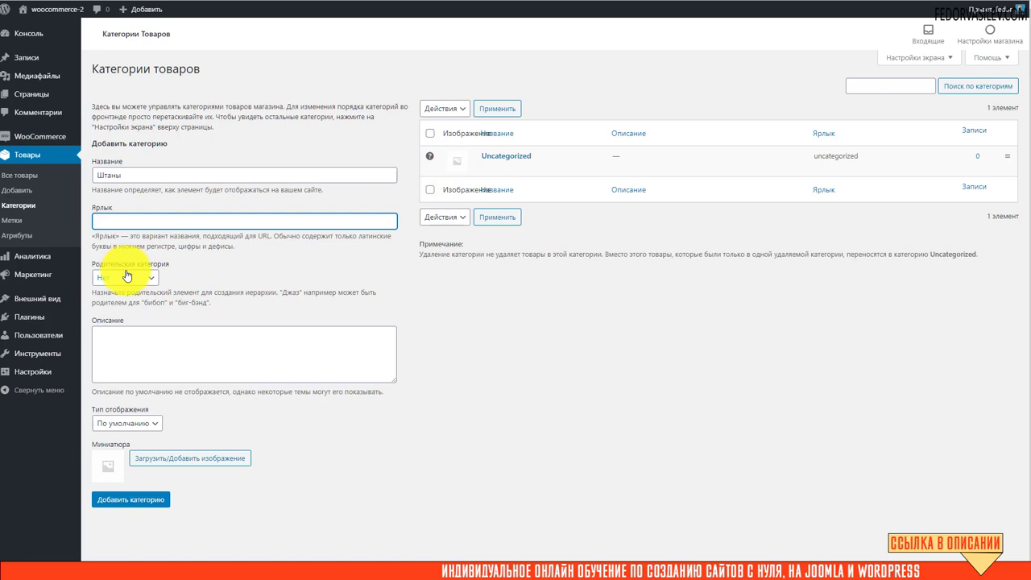
Fill in the new category's description as "Описание Штаны", reusing the category name.
left_click(119, 354)
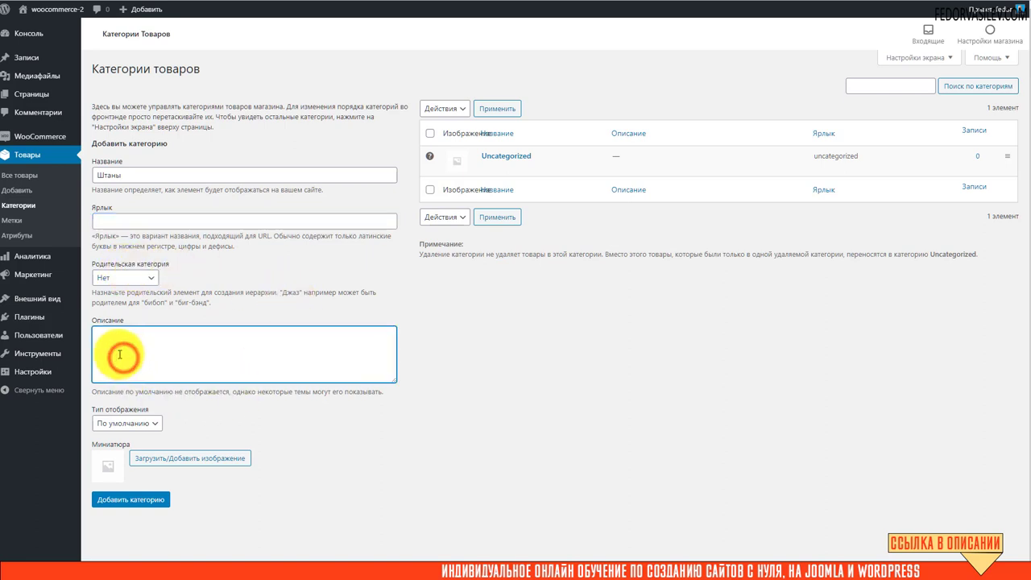
double_click(104, 173)
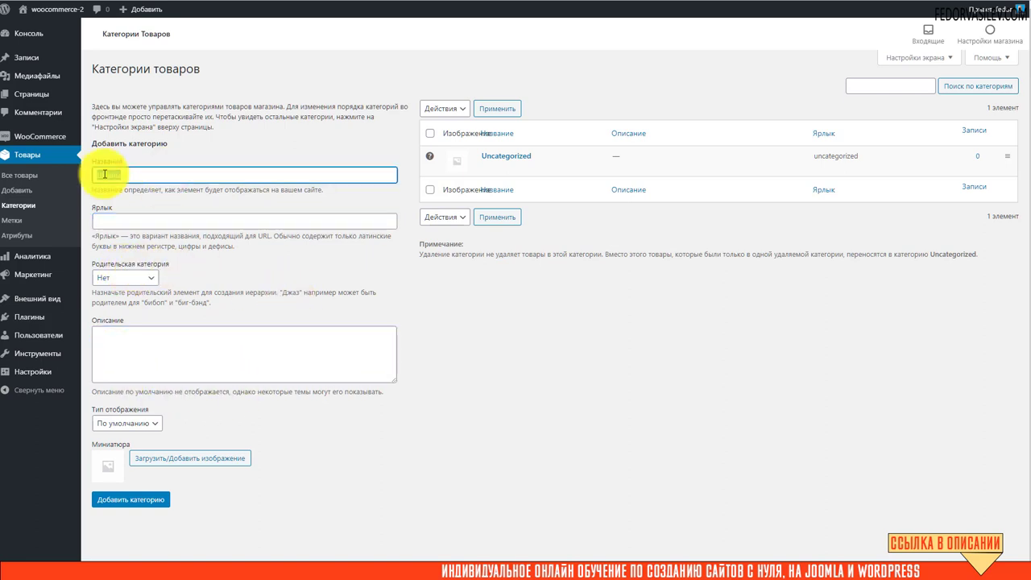
right_click(105, 173)
left_click(134, 209)
left_click(155, 364)
type("Описание м")
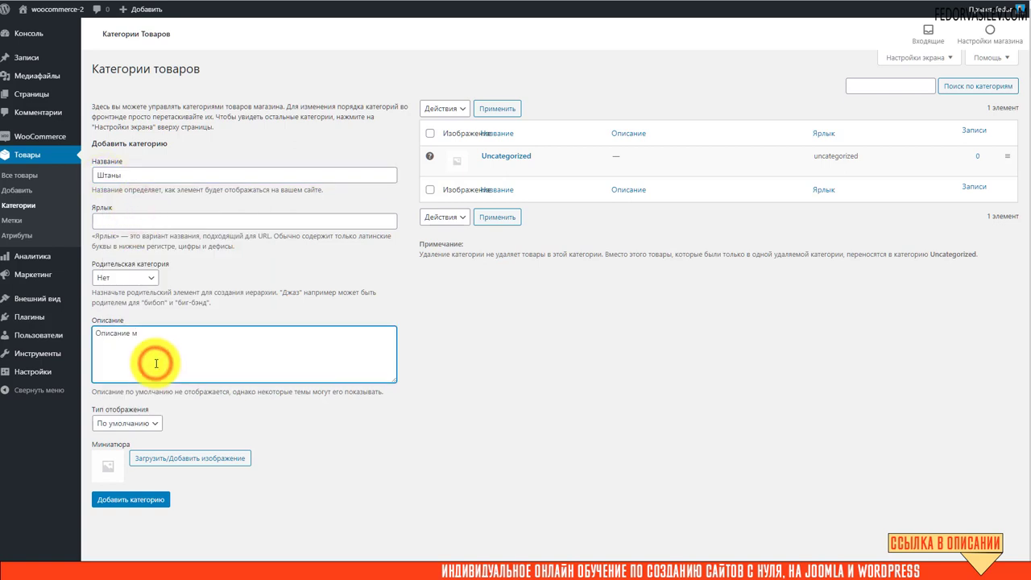
key("BackSpace")
key("ctrl+v")
Look through the display type options for the new category and keep По умолчанию.
left_click(105, 424)
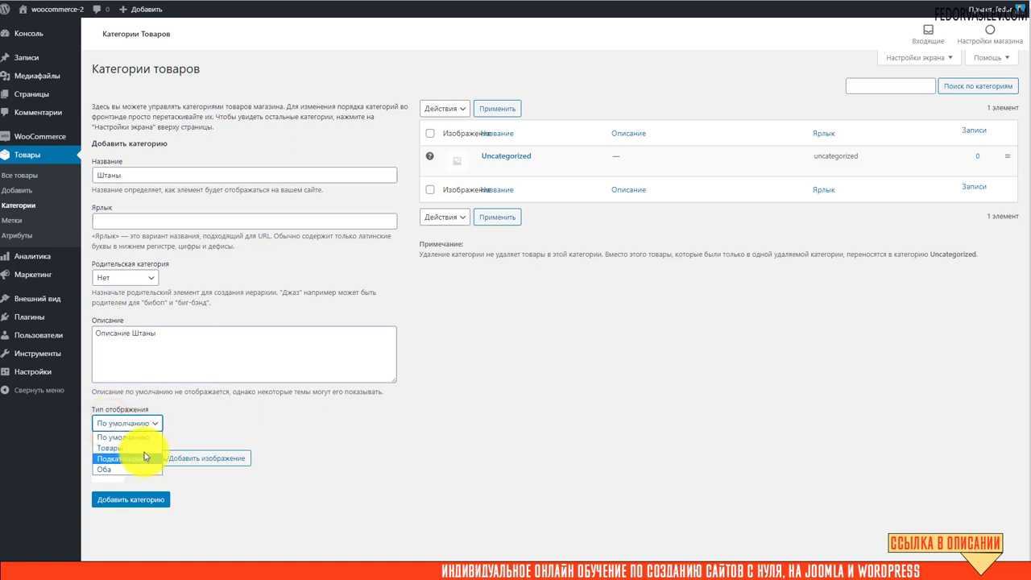
left_click(129, 423)
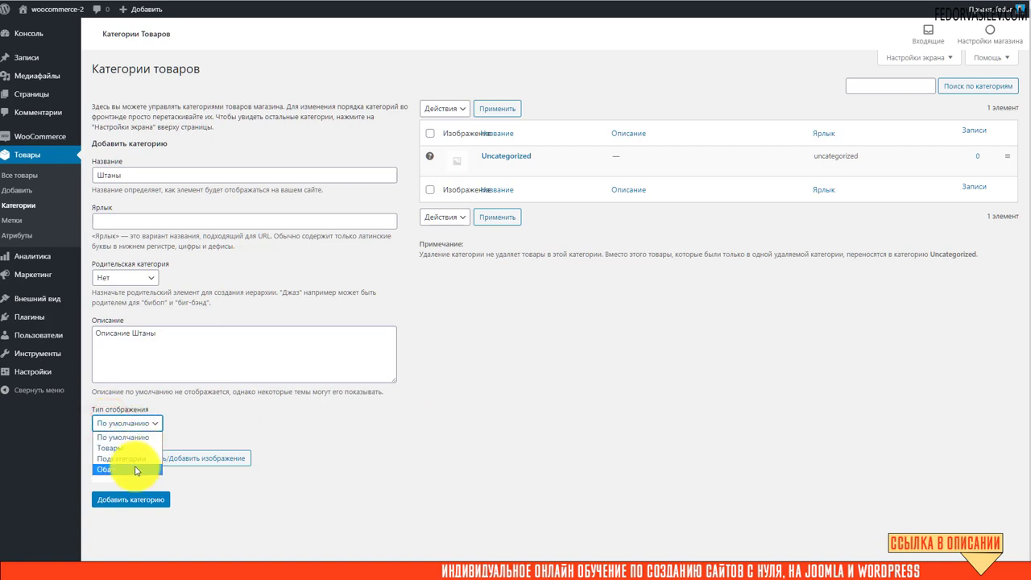
left_click(133, 423)
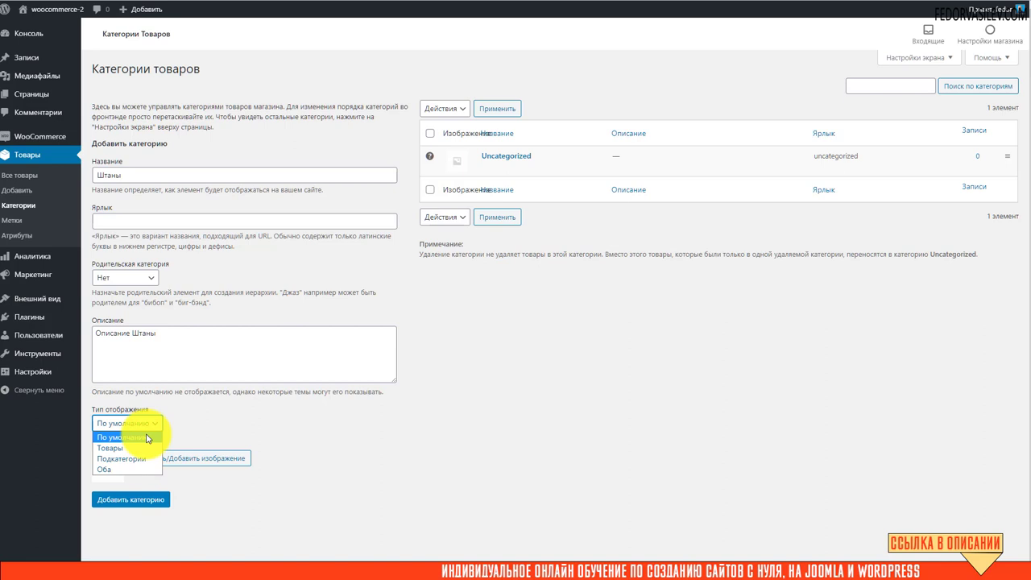
left_click(232, 424)
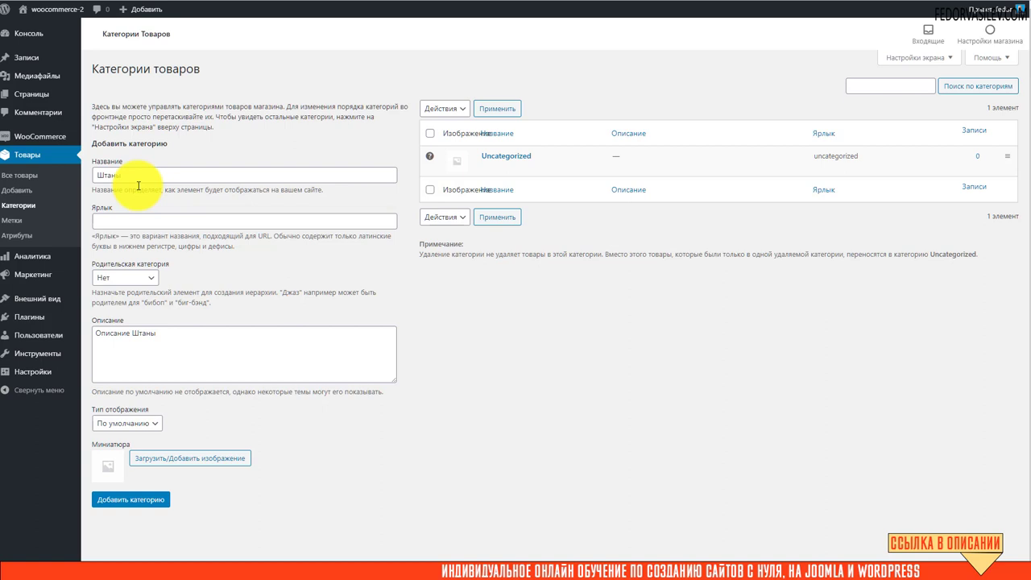
left_click(190, 457)
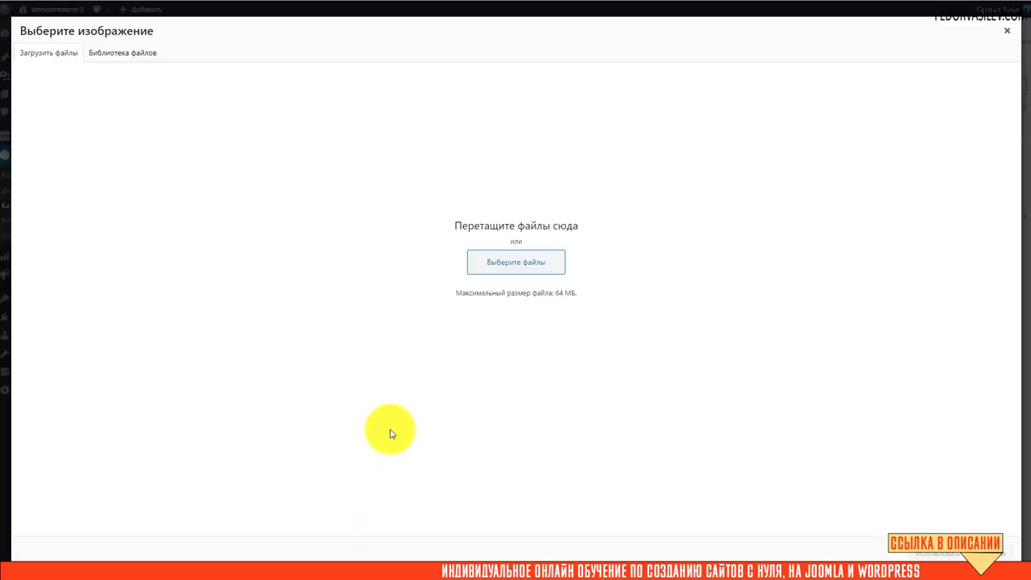
left_click(105, 54)
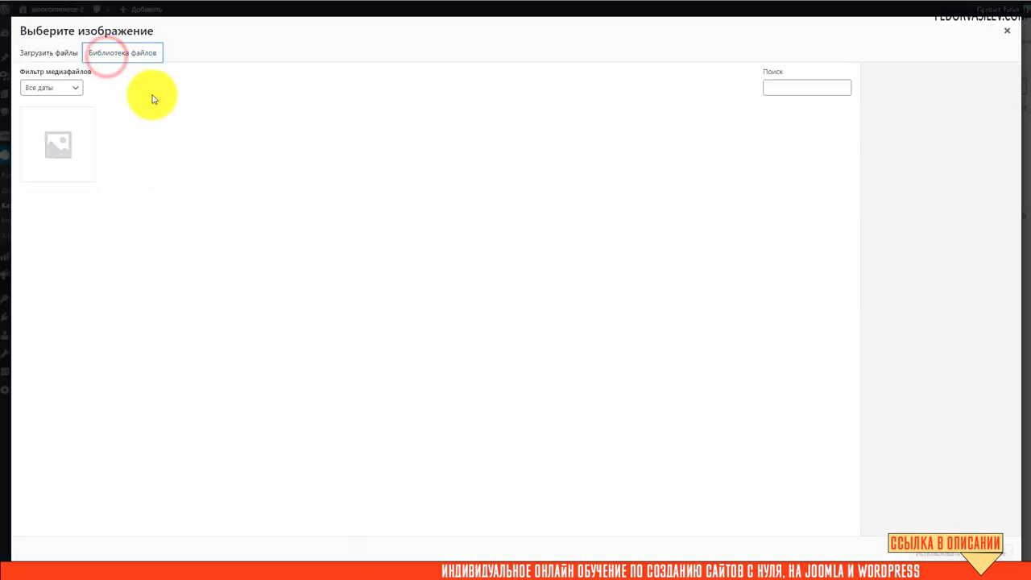
left_click(47, 58)
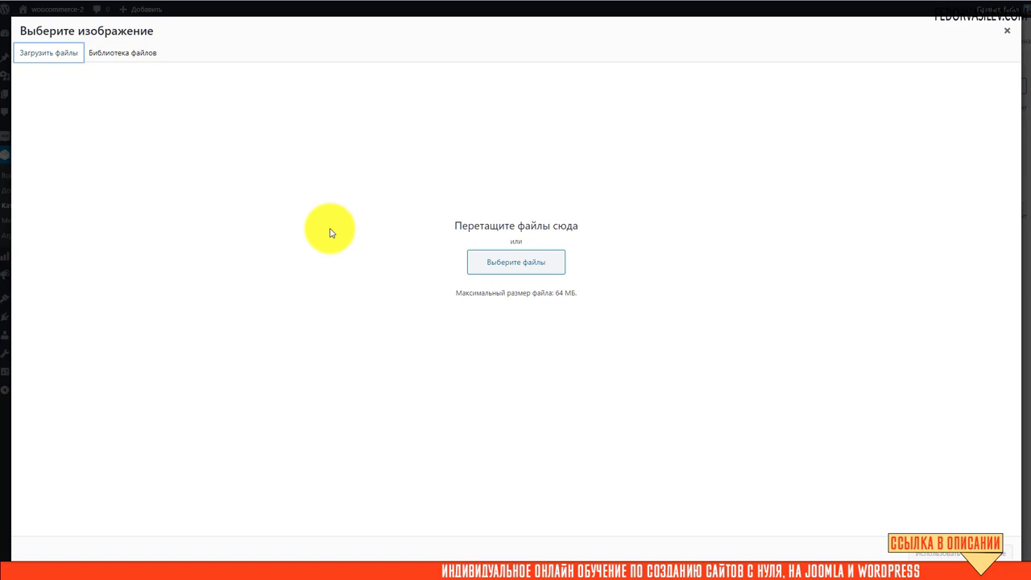
left_click(480, 271)
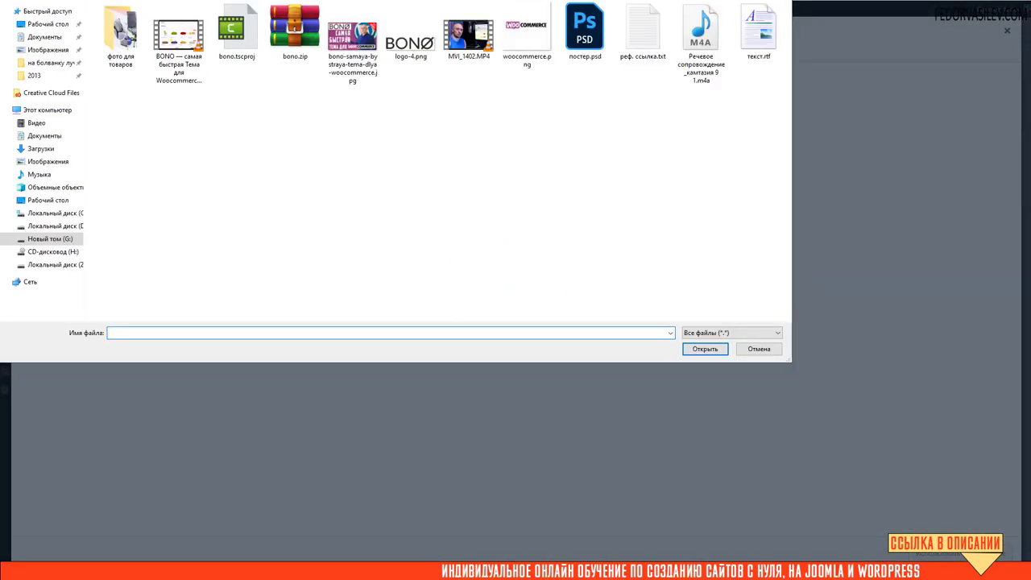
left_click(230, 29)
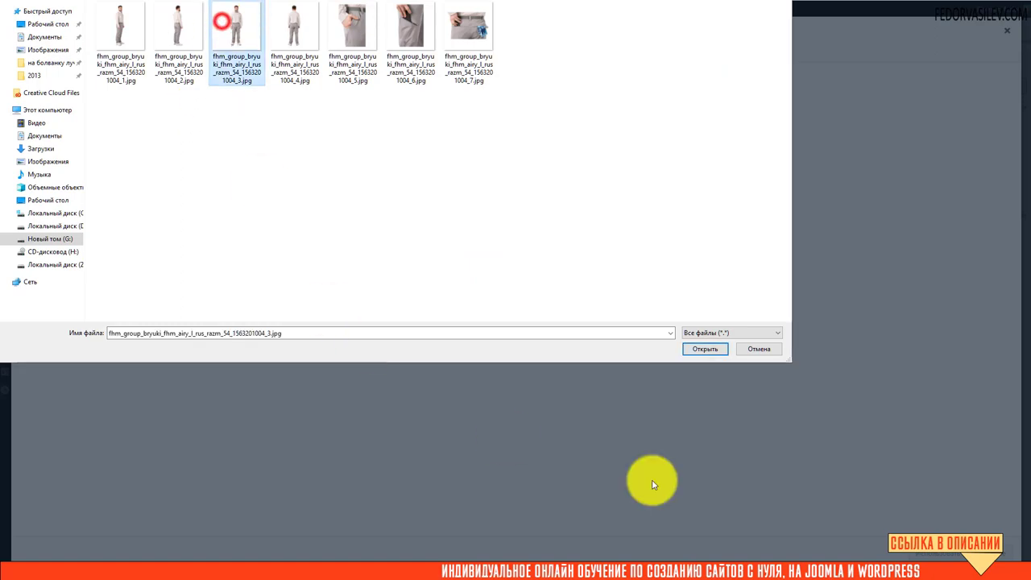
left_click(691, 348)
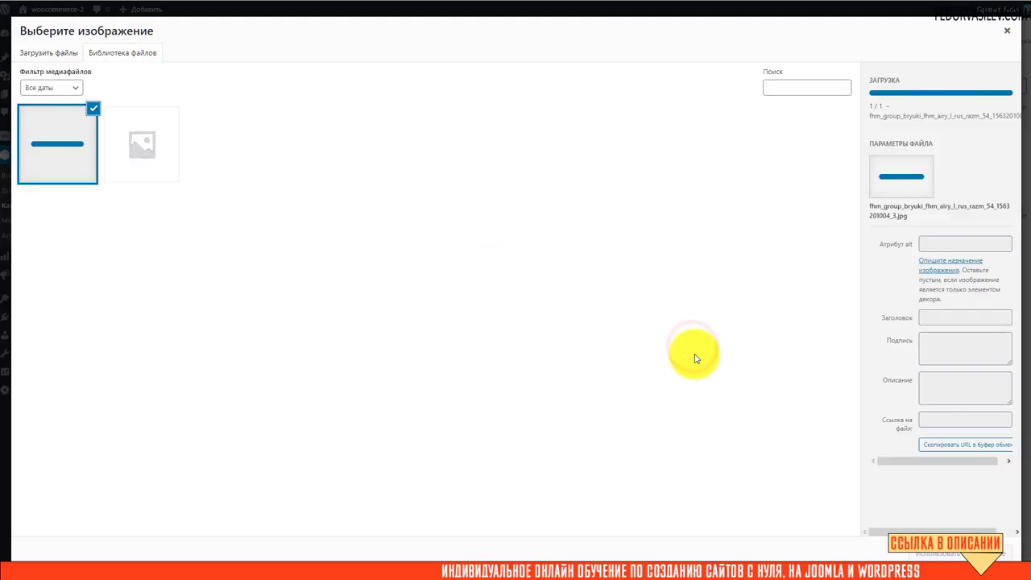
left_click(939, 555)
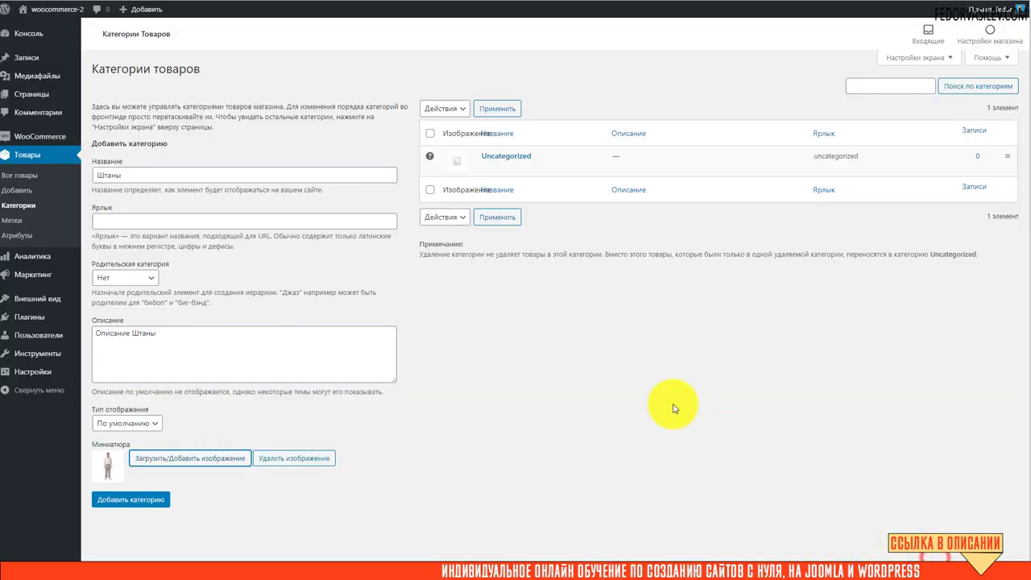
left_click(136, 501)
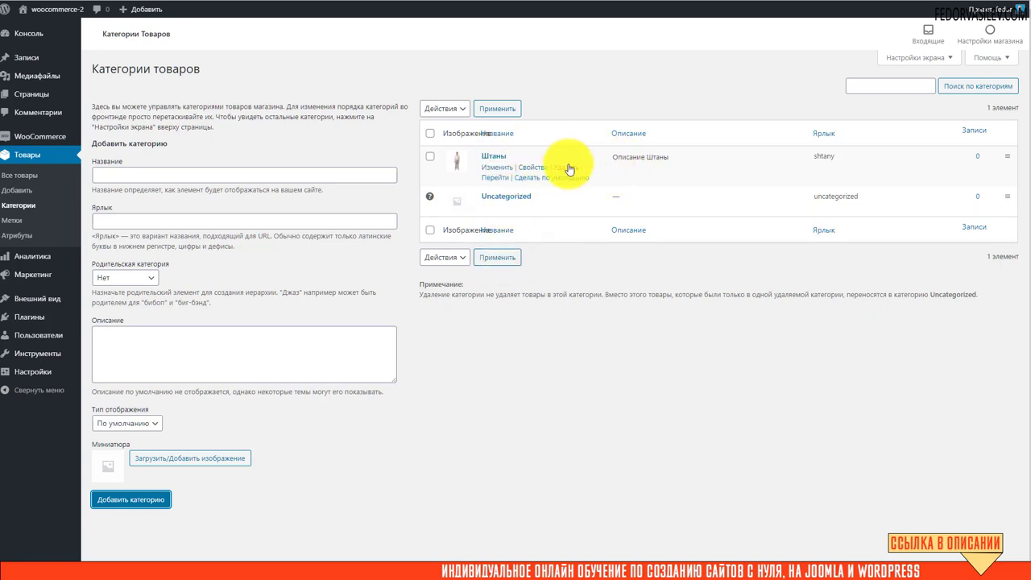
Open the Штаны category for editing and check its slug.
left_click(496, 167)
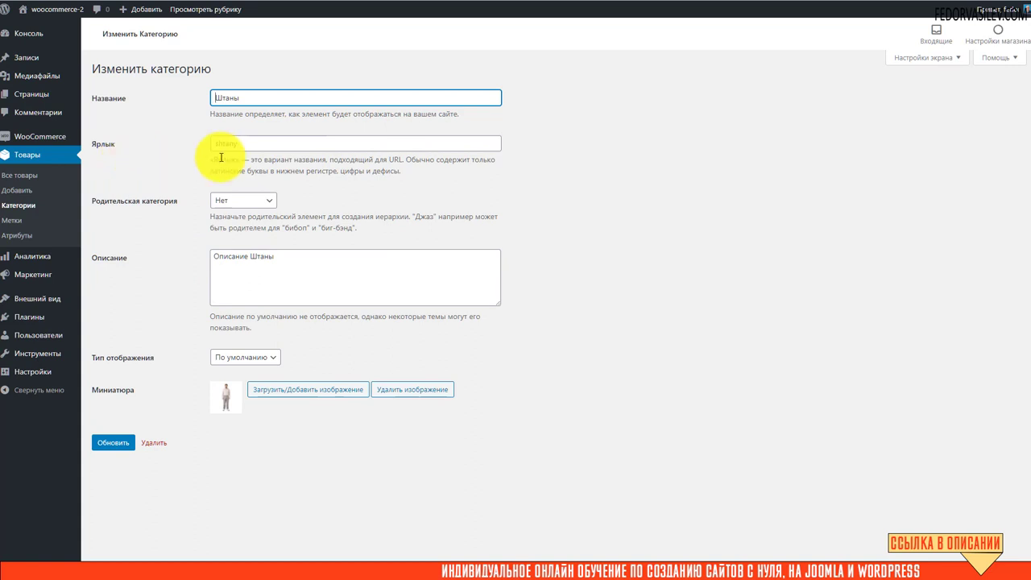
double_click(242, 143)
left_click(175, 169)
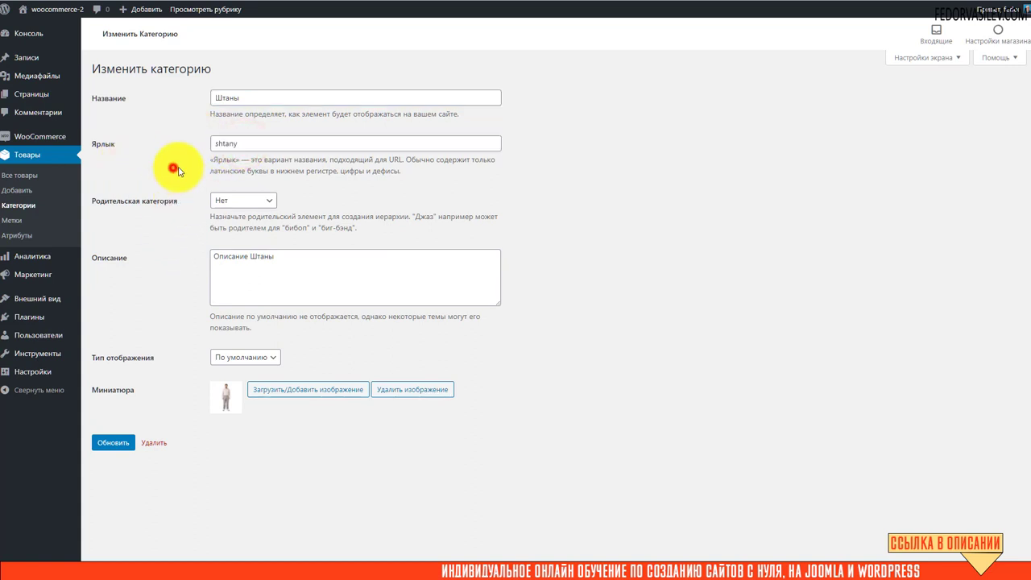
double_click(244, 143)
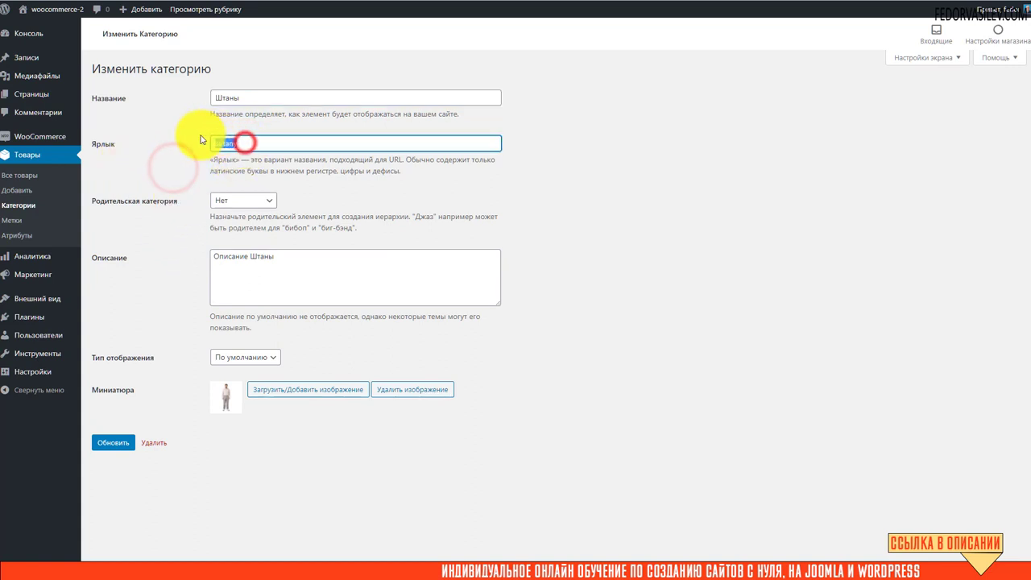
left_click(407, 193)
Open the installed plugins list and check the Cyr-To-Lat plugin entry.
mouse_move(48, 345)
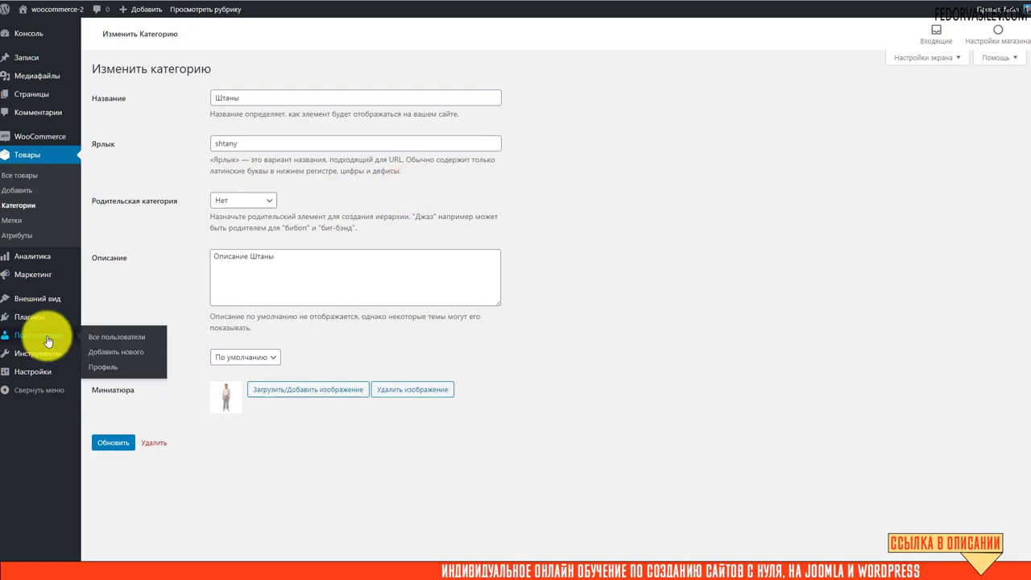
left_click(34, 321)
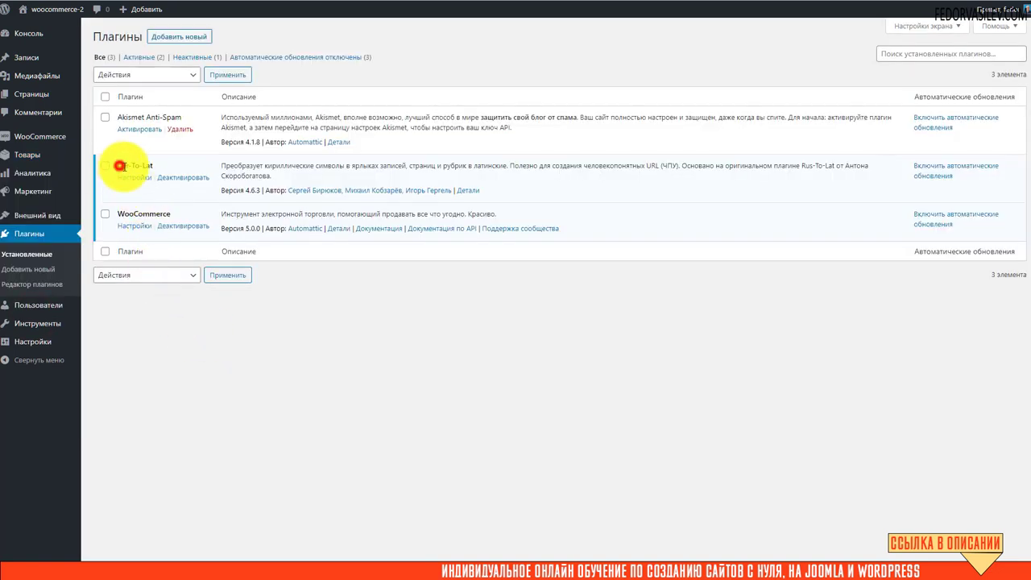
left_click_drag(120, 166, 143, 175)
left_click(239, 376)
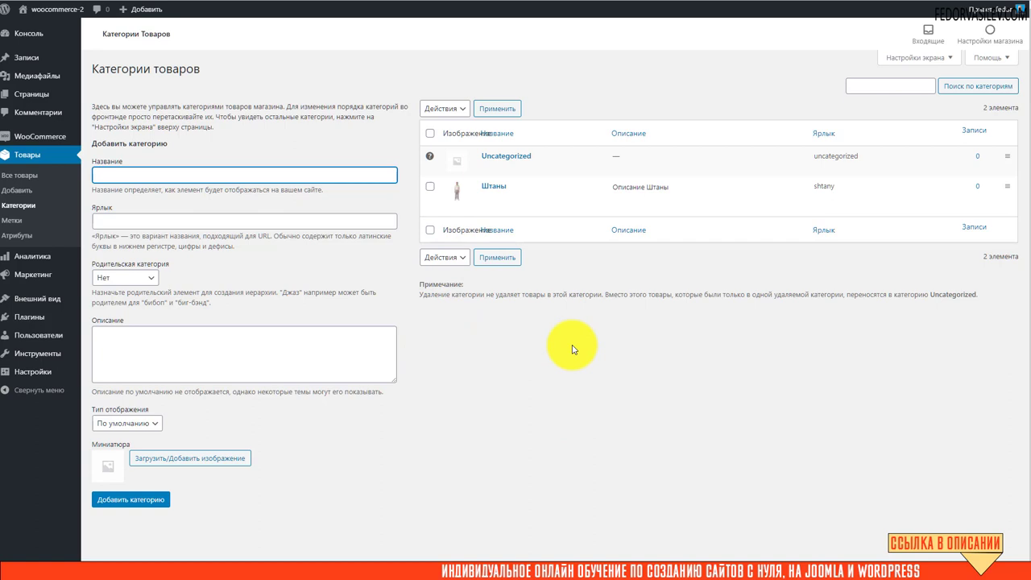
Refresh the page and examine the demo store's home page down to the Категории одежды section.
key("F5")
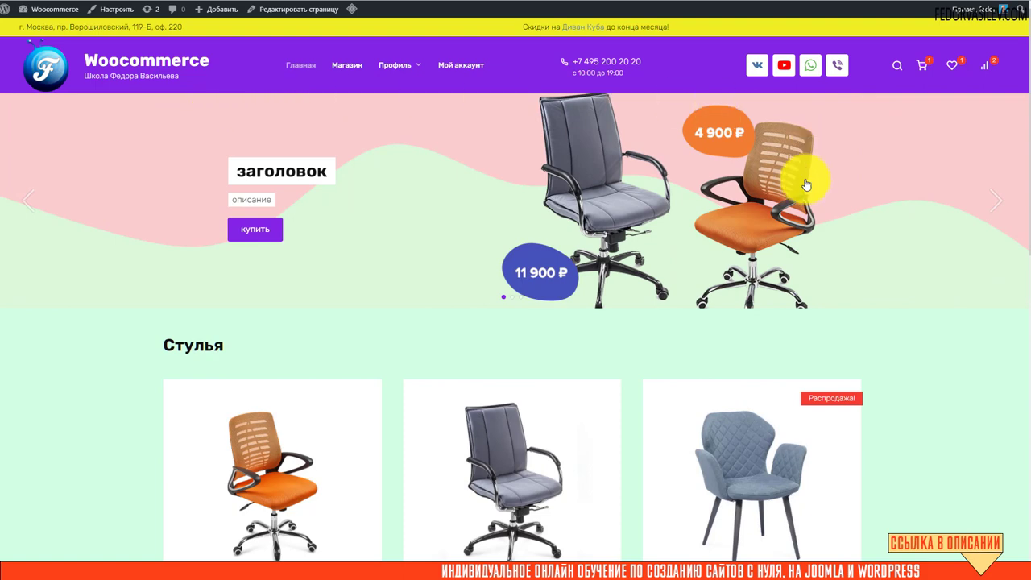
scroll(334, 184, "down", 3)
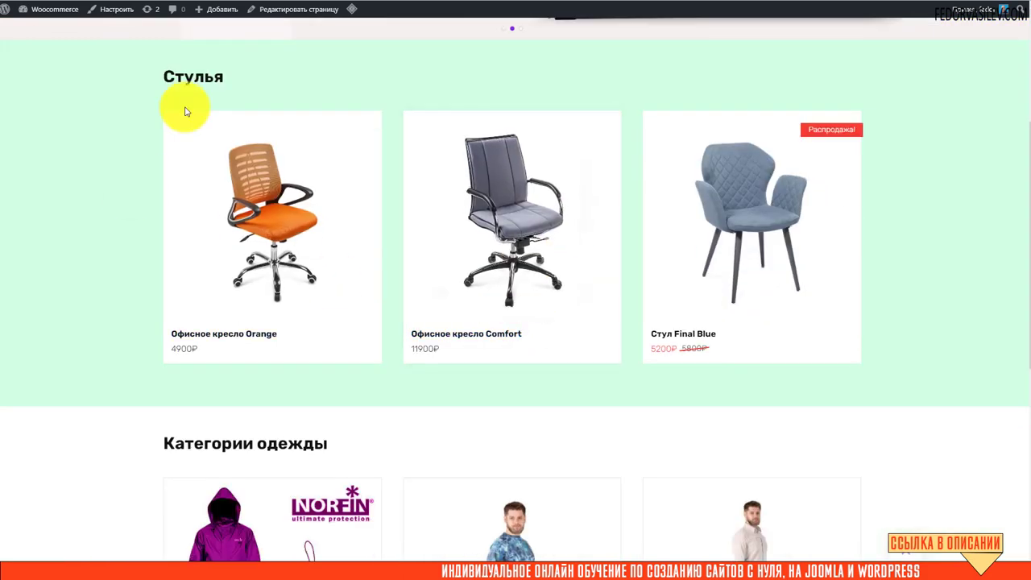
scroll(172, 104, "down", 3)
scroll(157, 224, "down", 3)
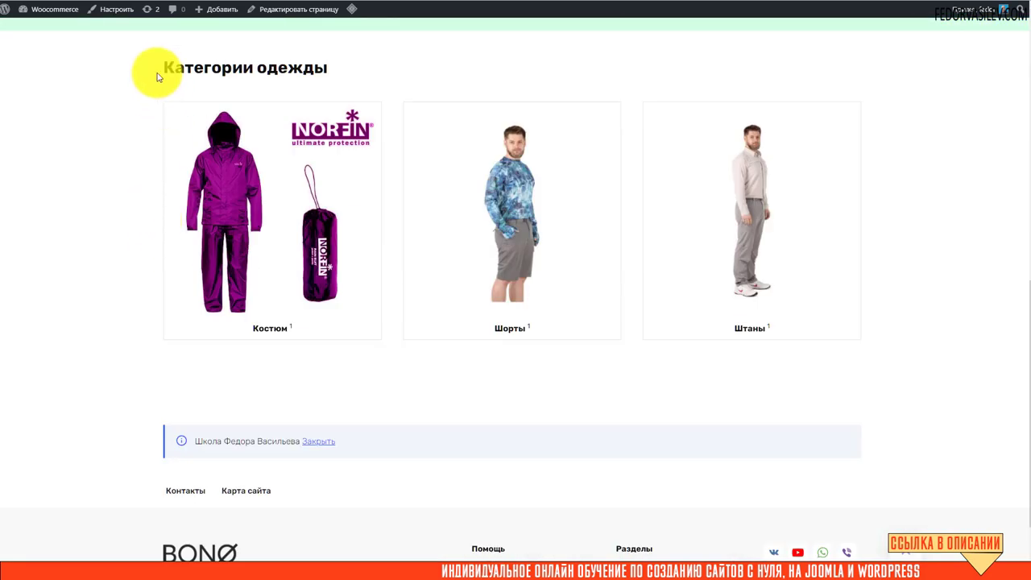
left_click_drag(190, 64, 330, 67)
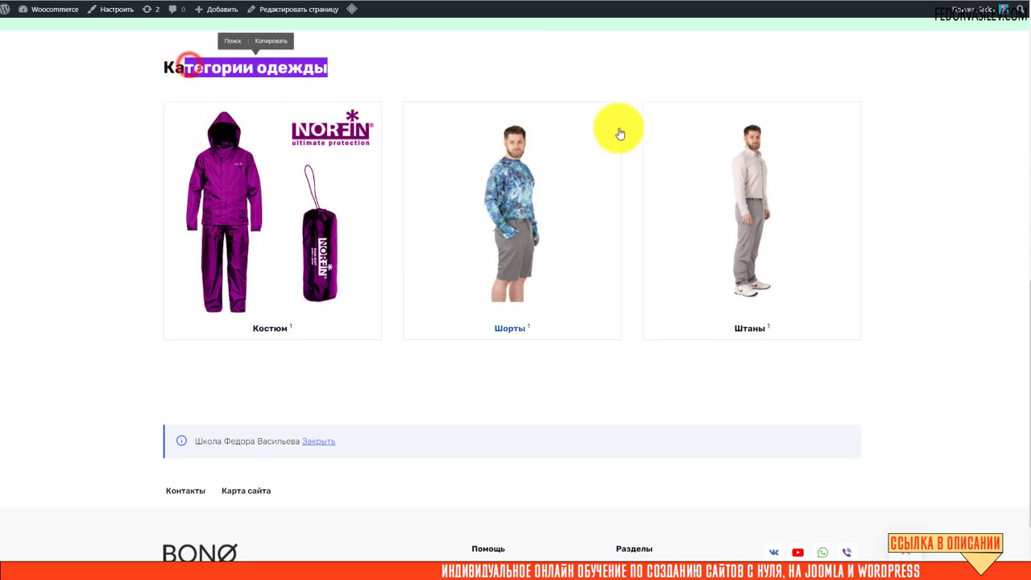
scroll(188, 62, "up", 4)
Open the reading settings of the woocommerce-2 site and check which page is assigned as the static home page.
key("ctrl+Tab")
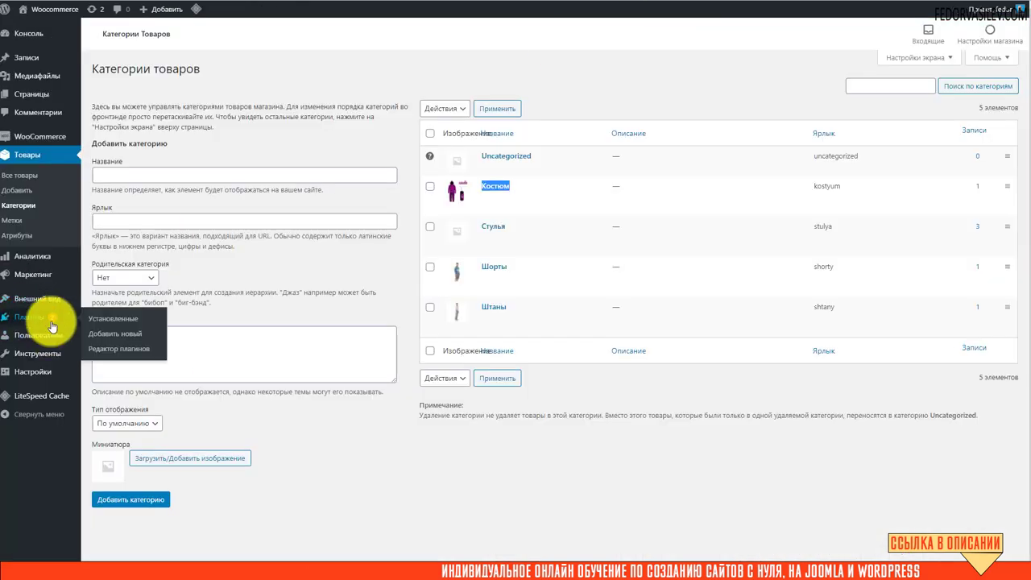
mouse_move(36, 299)
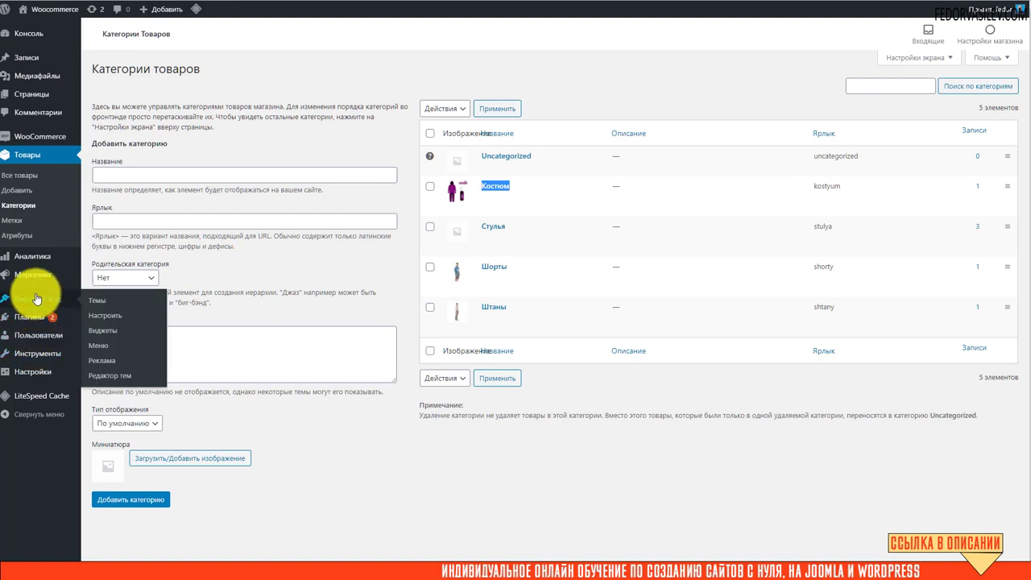
left_click(37, 373)
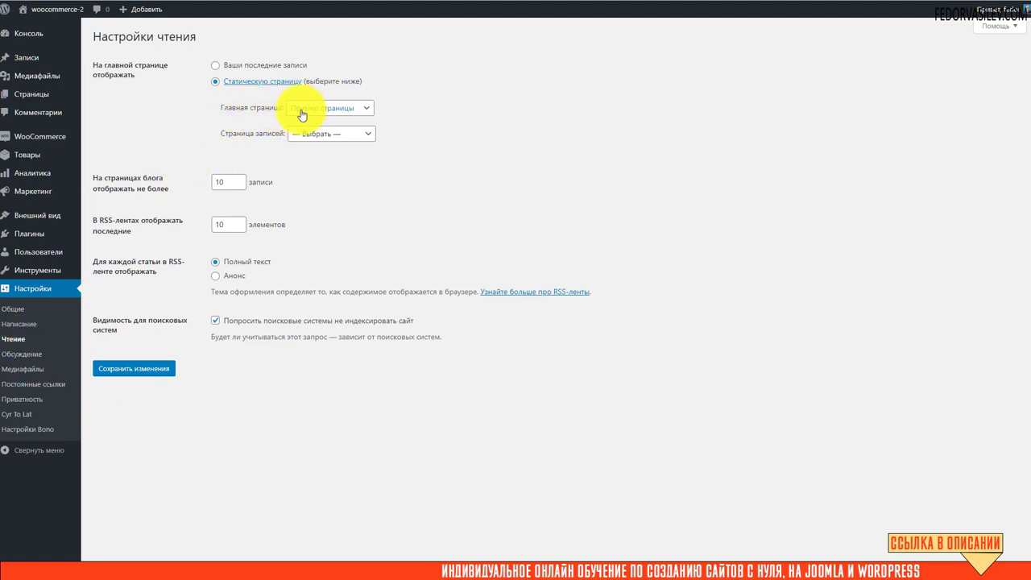
left_click(339, 105)
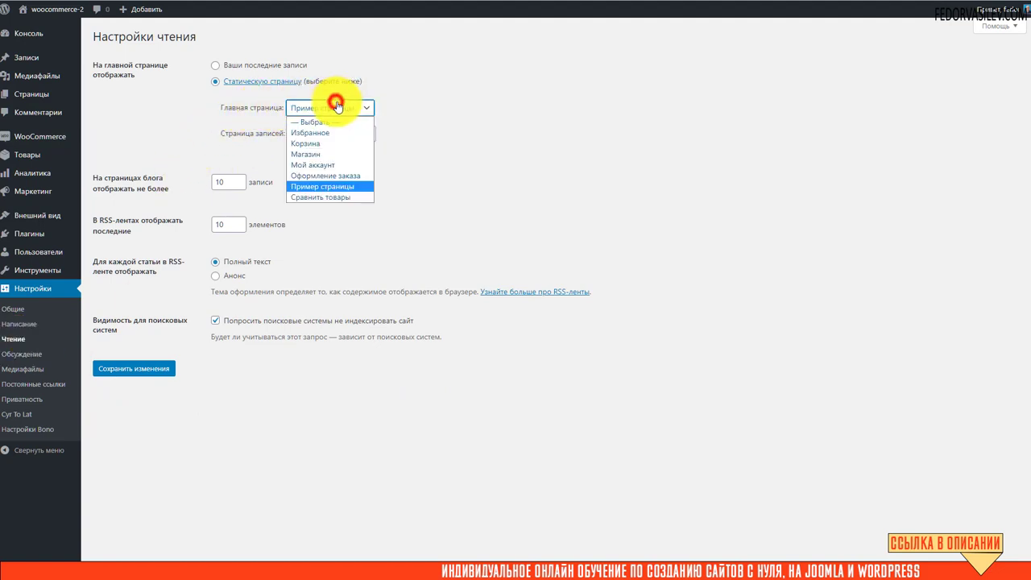
left_click(493, 110)
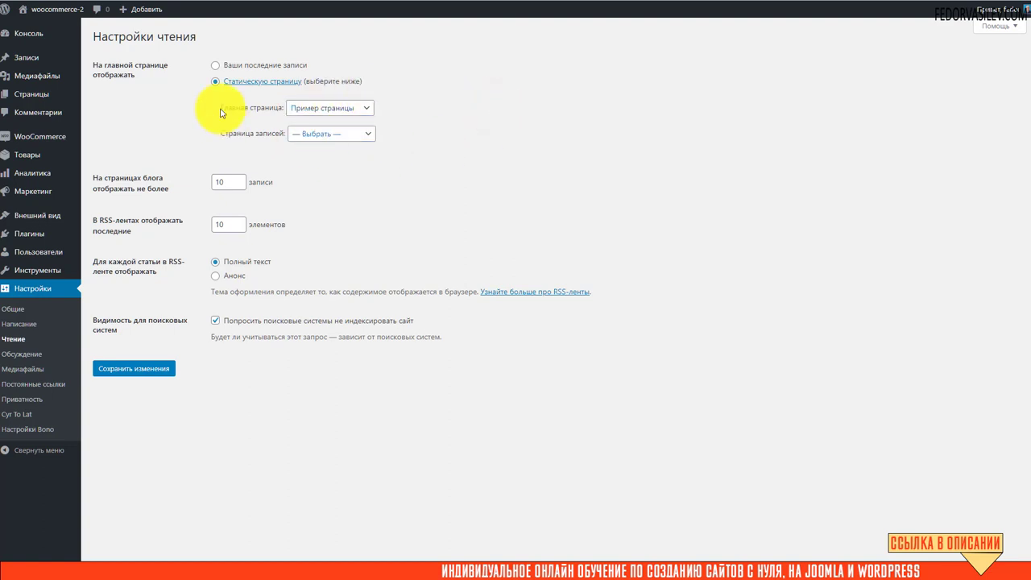
left_click(292, 107)
left_click(604, 121)
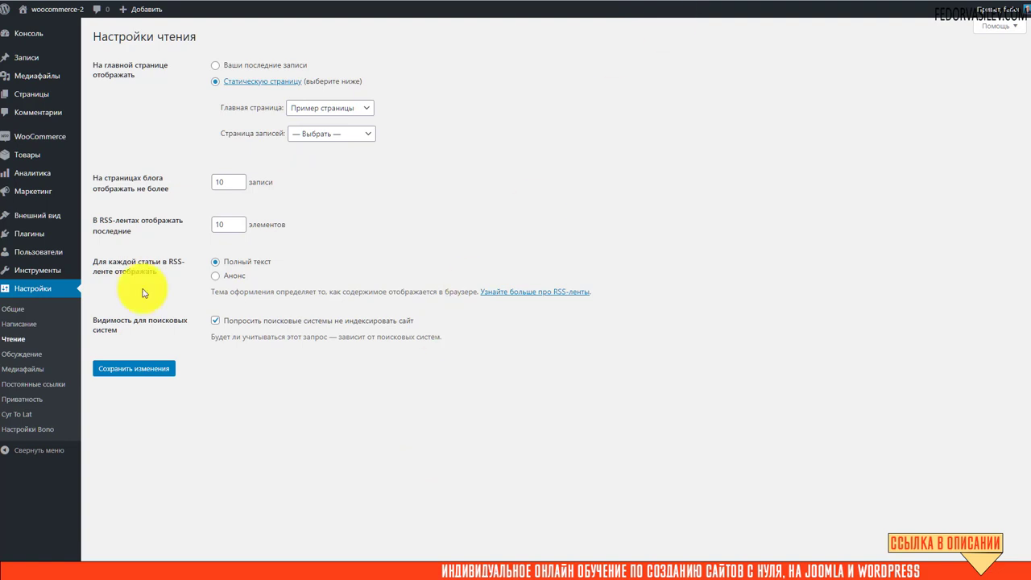
Add a Categories section in the theme customizer's home page builder and title it Категории одежды.
mouse_move(20, 216)
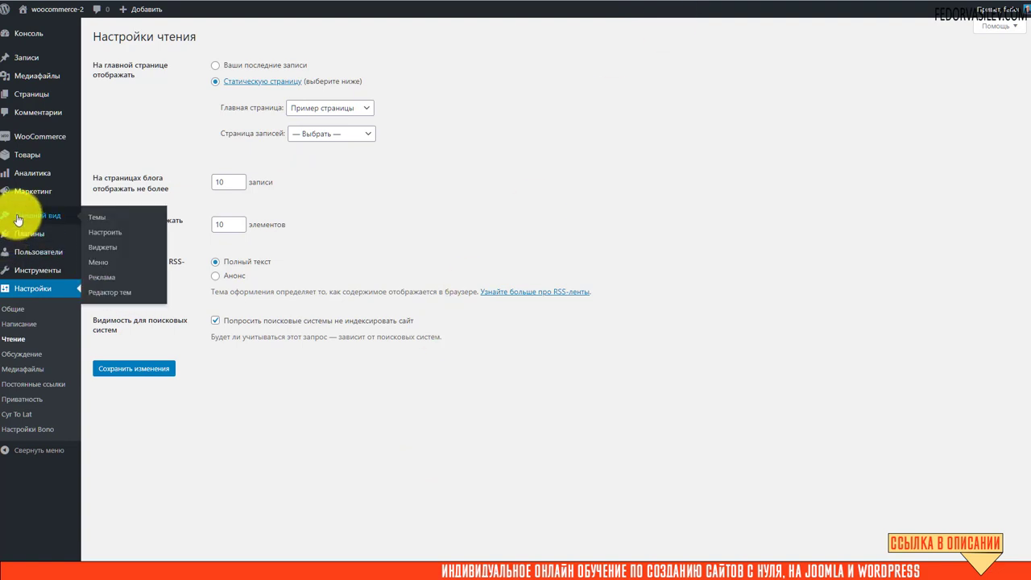
left_click(95, 232)
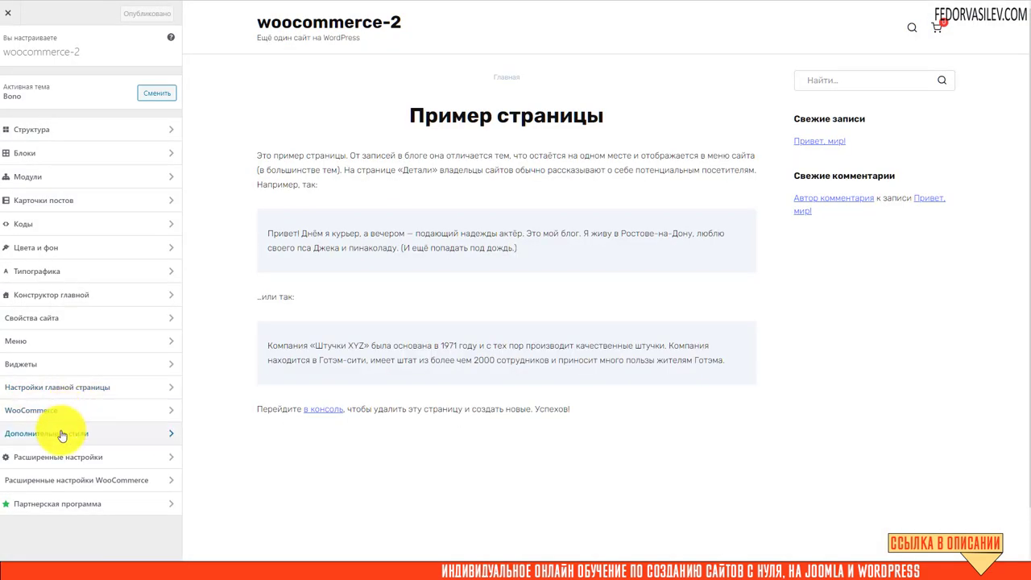
left_click(65, 294)
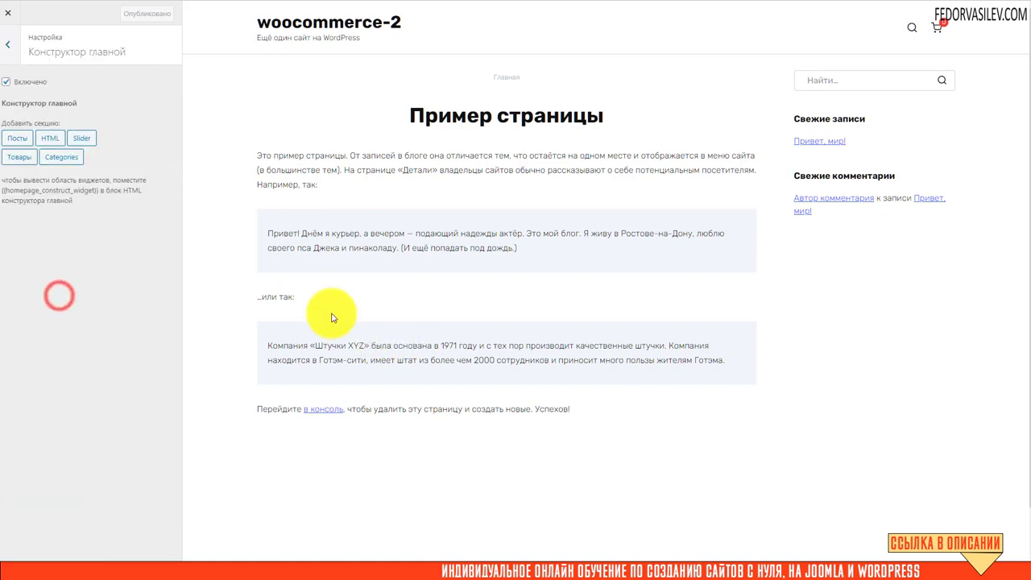
left_click(73, 158)
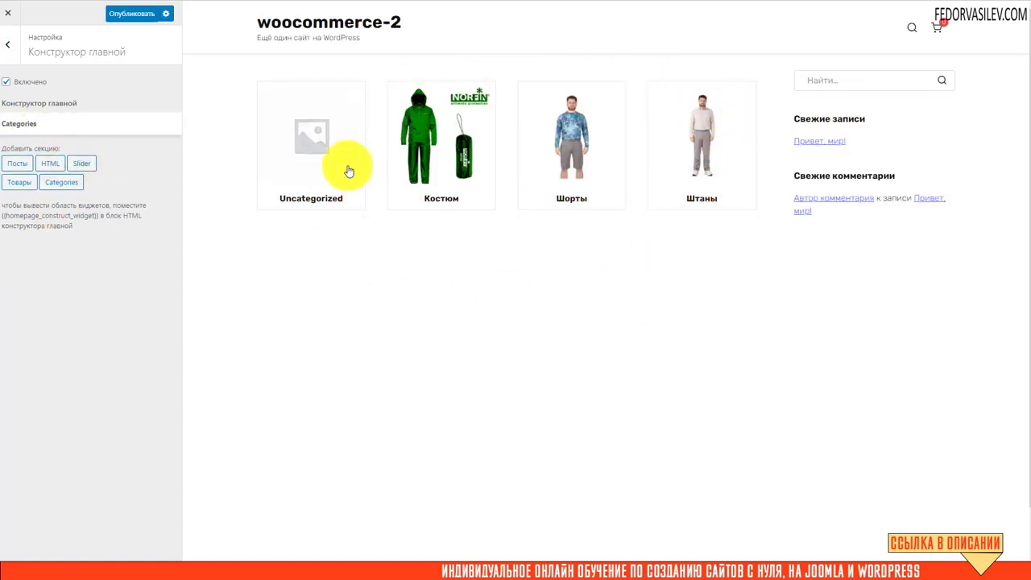
left_click(16, 125)
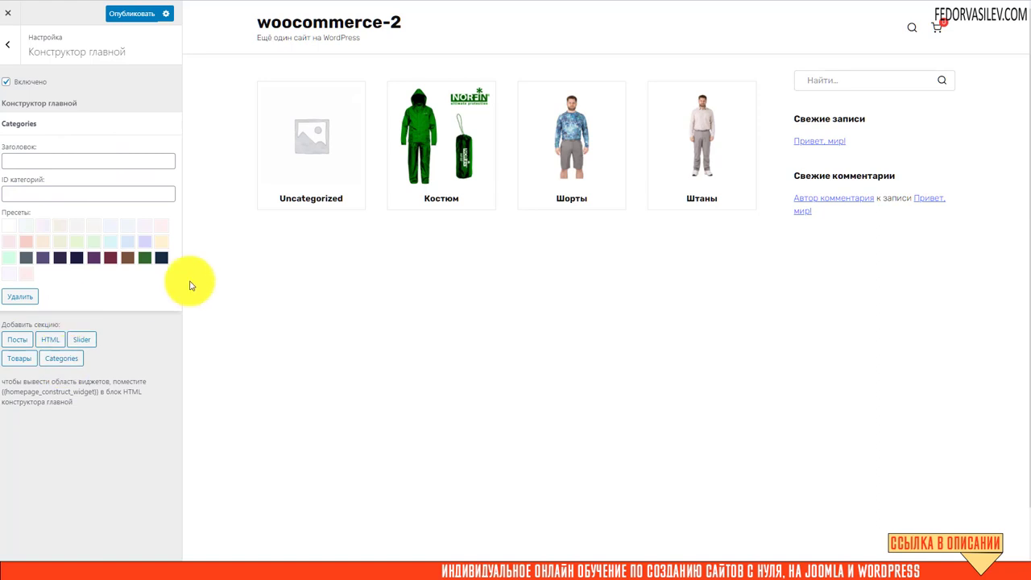
left_click(35, 162)
type("Категории одежды")
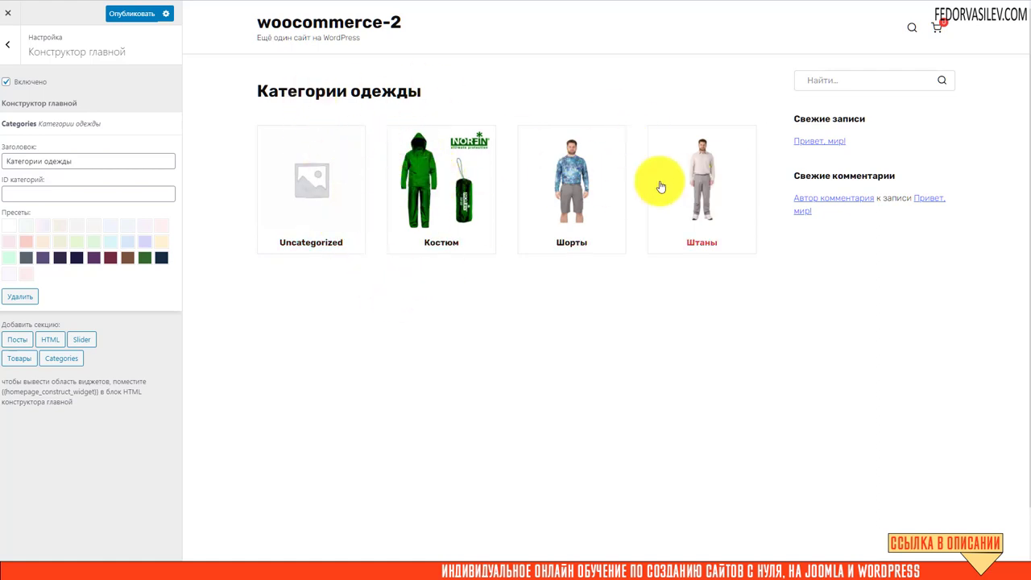
Try a dark purple preset on the Категории одежды section, settle on the white preset and publish.
left_click(61, 259)
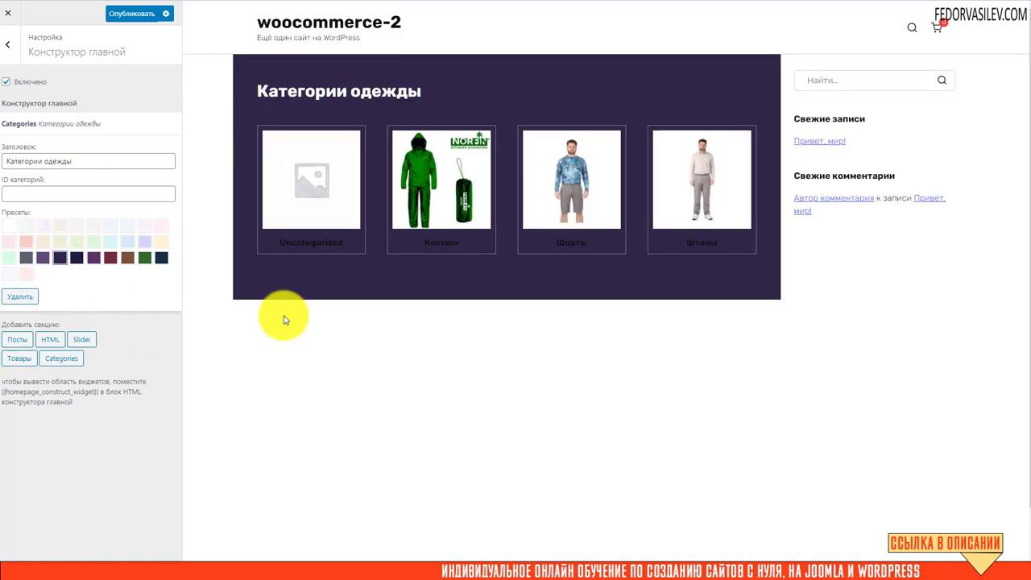
left_click(8, 224)
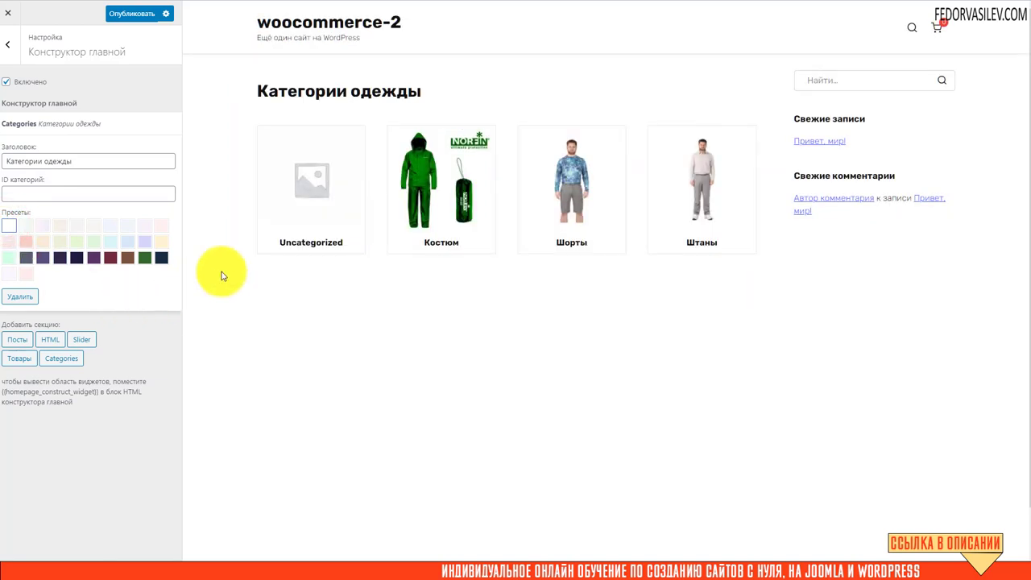
left_click(120, 16)
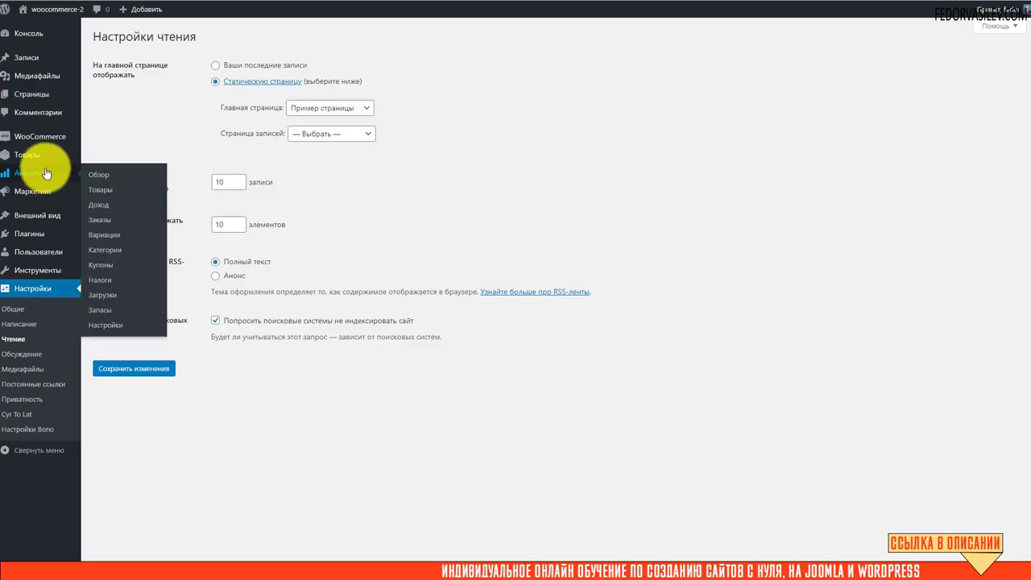
Look up the clothing categories' IDs in the product categories list and limit the home page's Категории одежды section to 16, 17, 18.
mouse_move(32, 155)
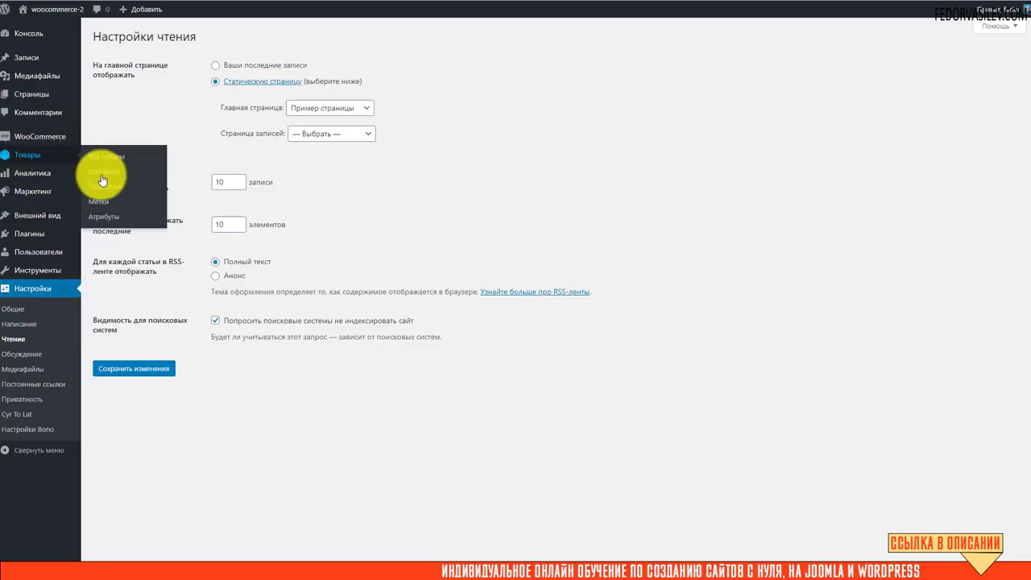
left_click(100, 187)
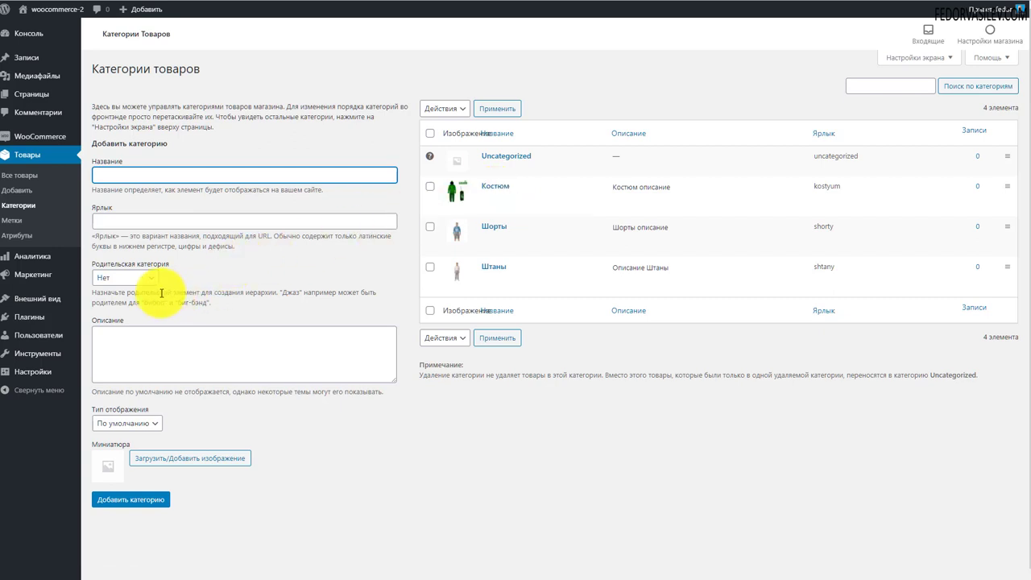
mouse_move(40, 300)
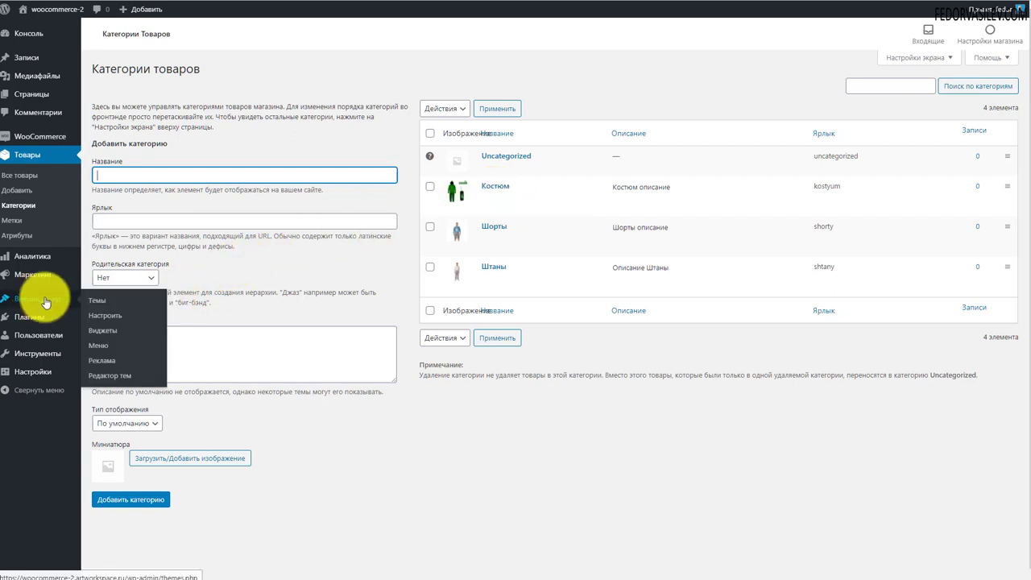
left_click(96, 319)
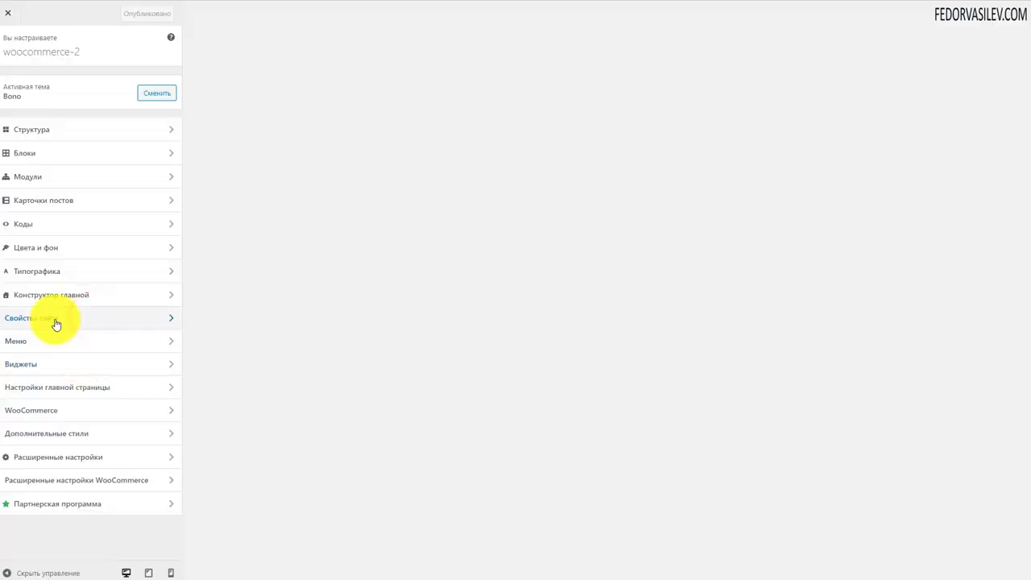
left_click(50, 296)
left_click(32, 125)
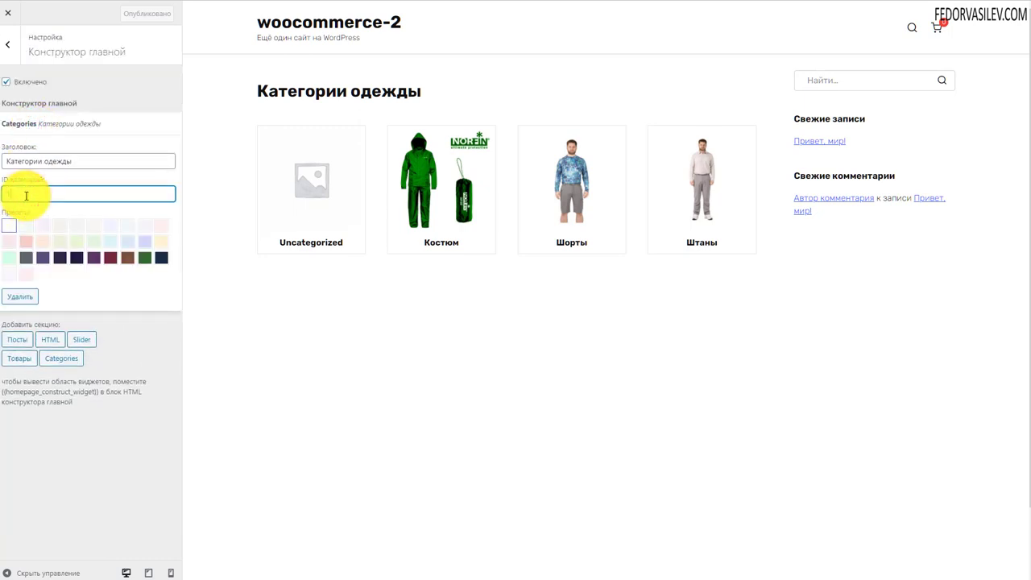
type("16")
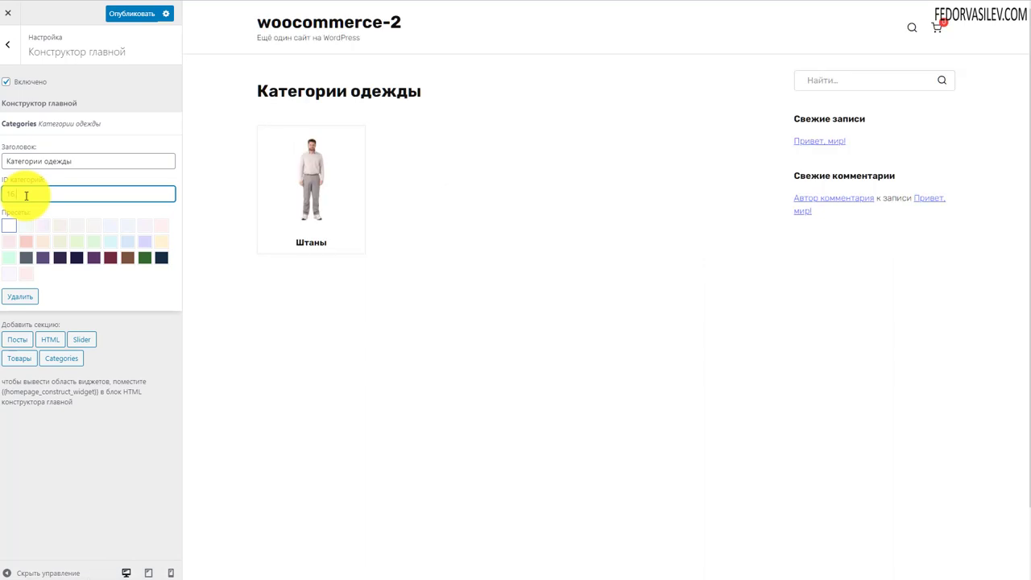
type(", 1")
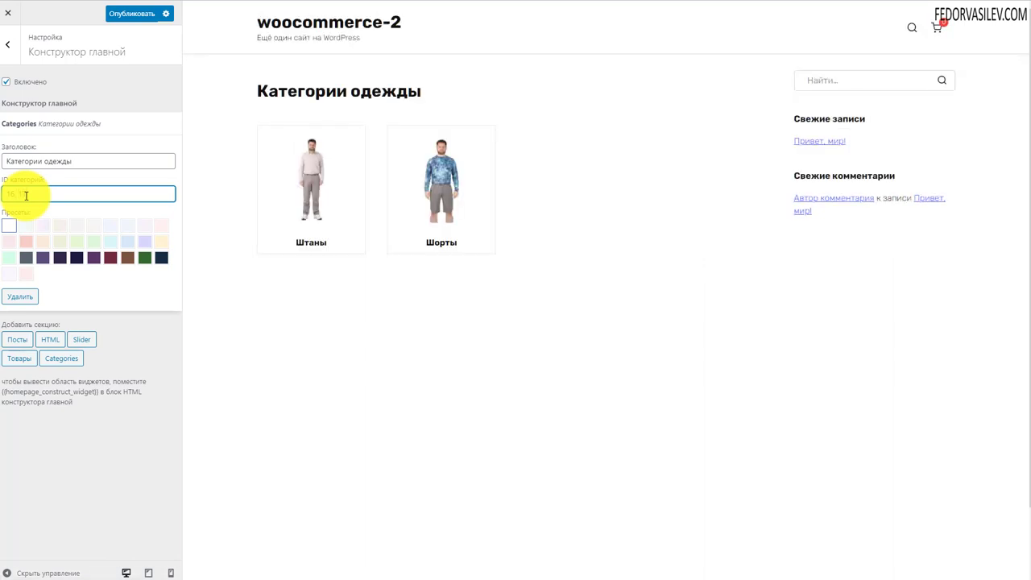
type("7, 18")
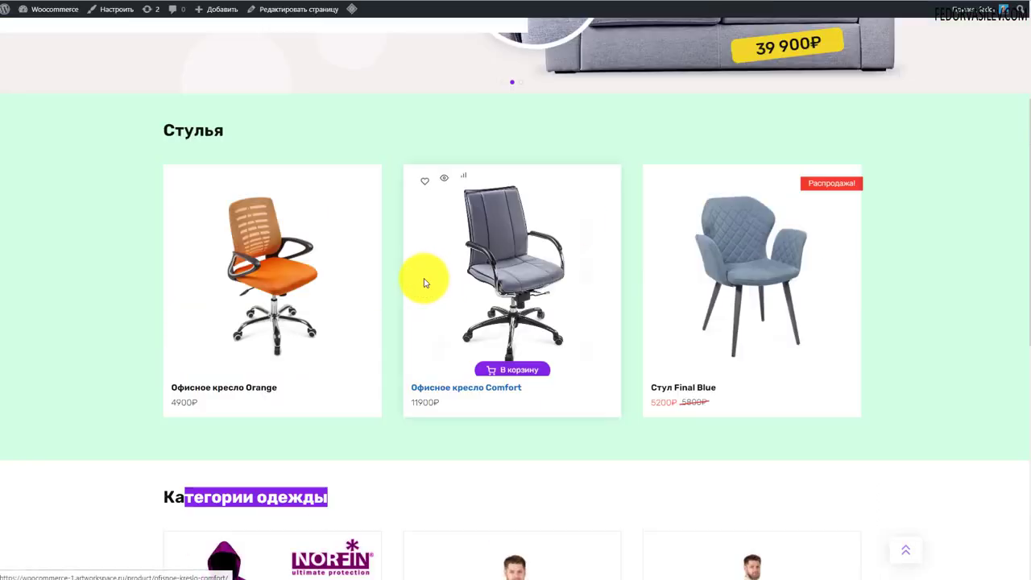
Review the demo store's home page layout and open woocommerce-2's Пример страницы page for editing.
scroll(396, 323, "up", 3)
scroll(357, 189, "down", 9)
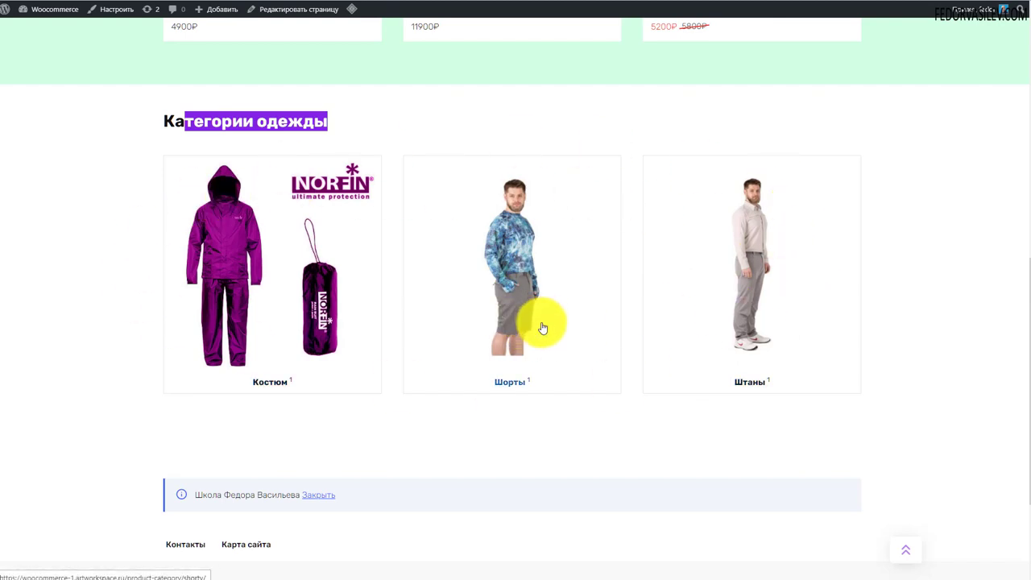
scroll(674, 369, "up", 10)
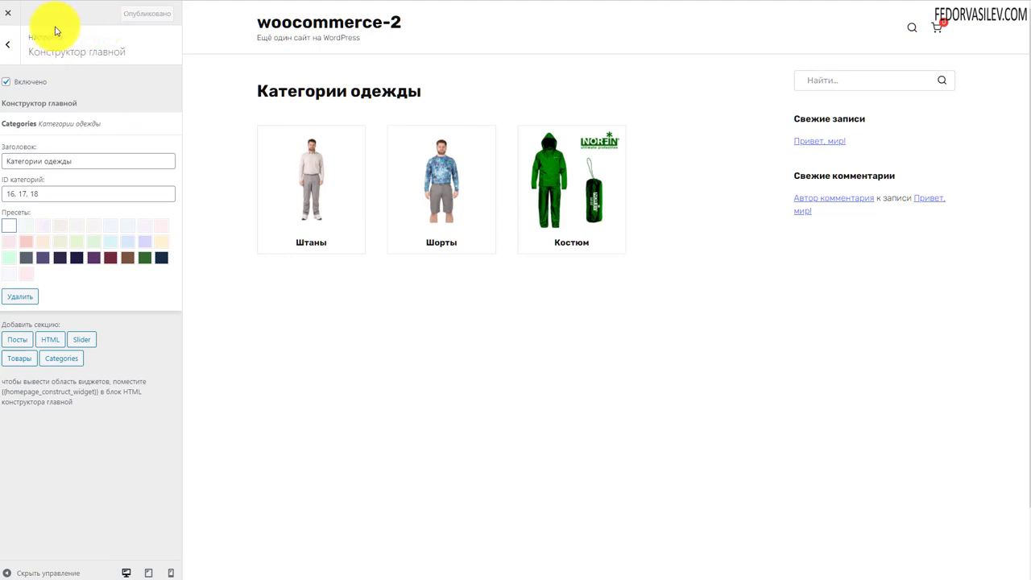
left_click(8, 13)
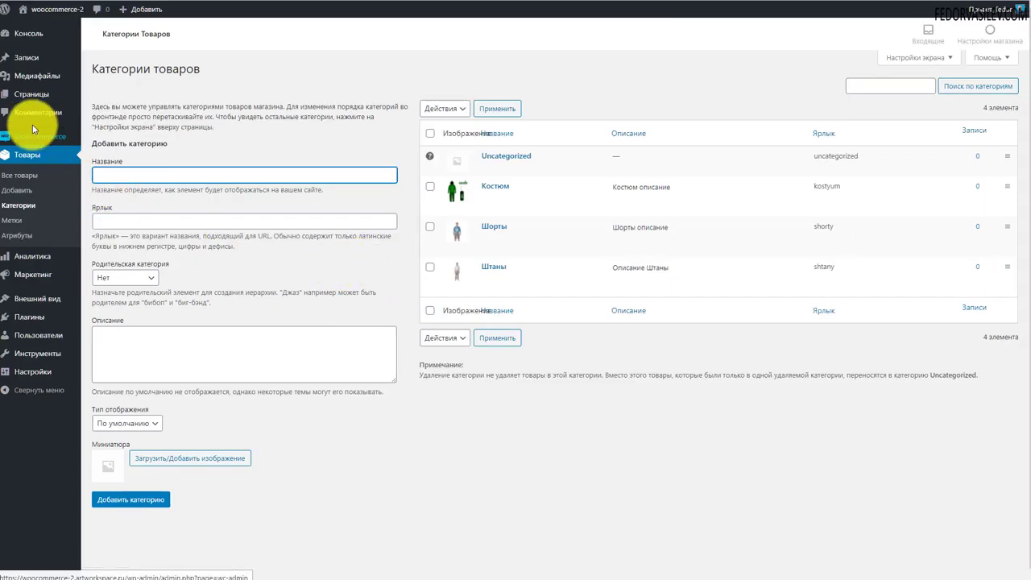
left_click(27, 98)
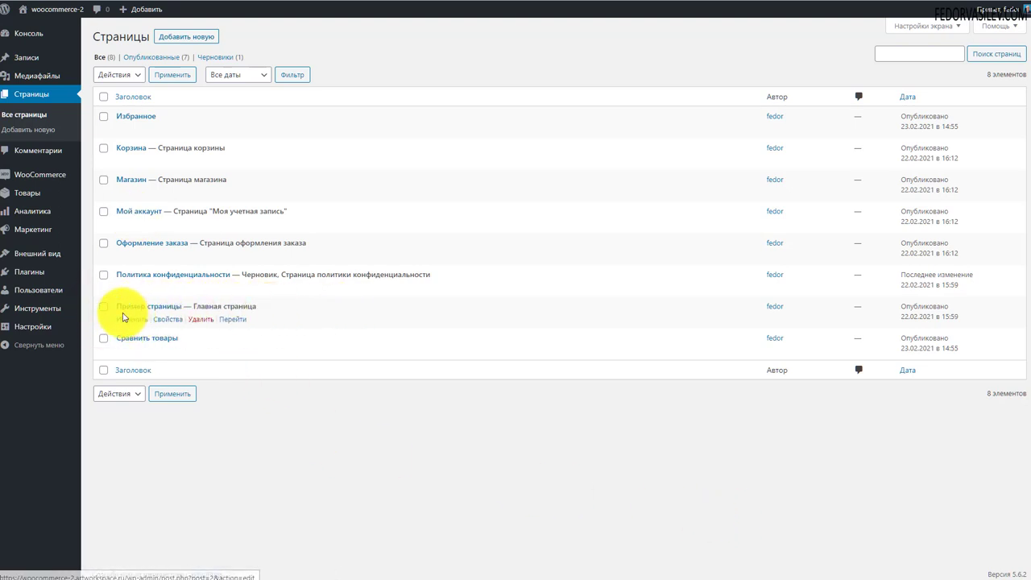
left_click(165, 311)
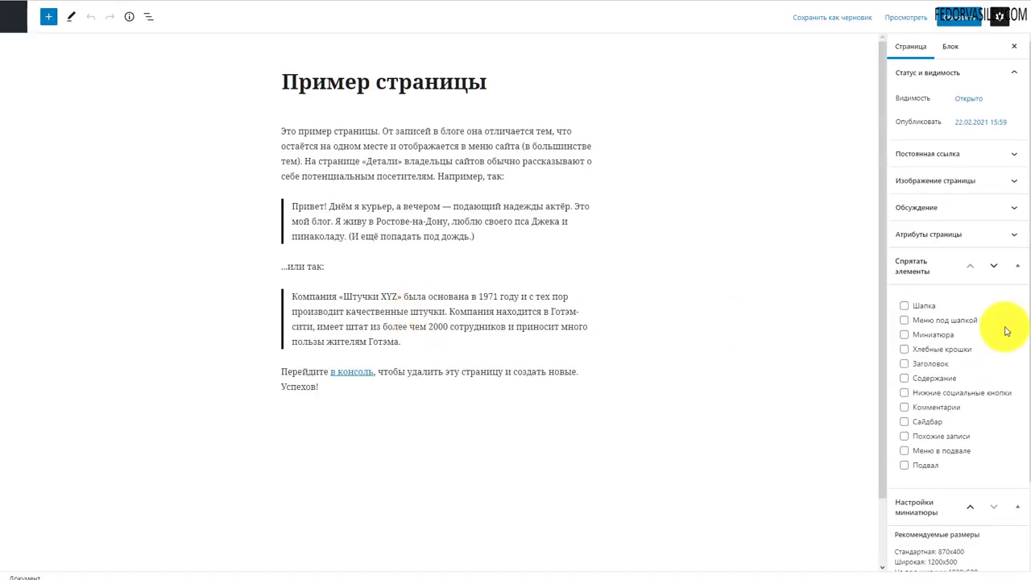
Hide the Сайдбар element on the Пример страницы page and update the page.
left_click(926, 291)
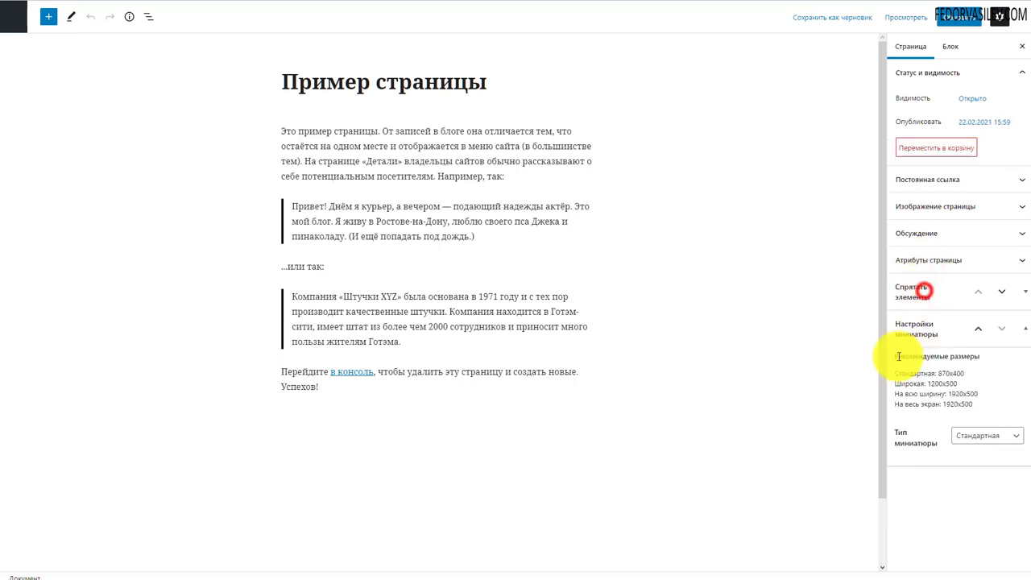
left_click(927, 294)
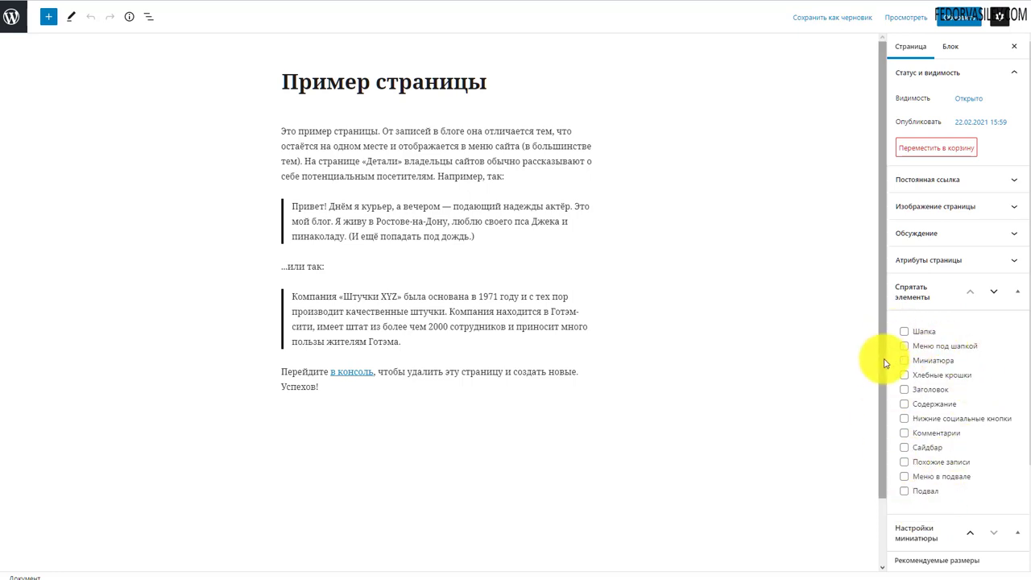
left_click(908, 450)
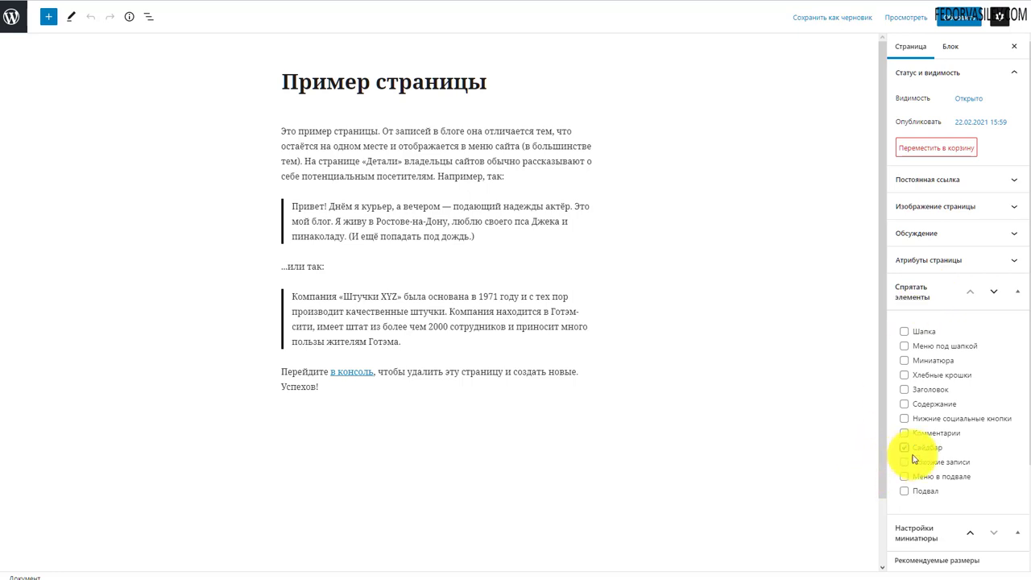
left_click(960, 16)
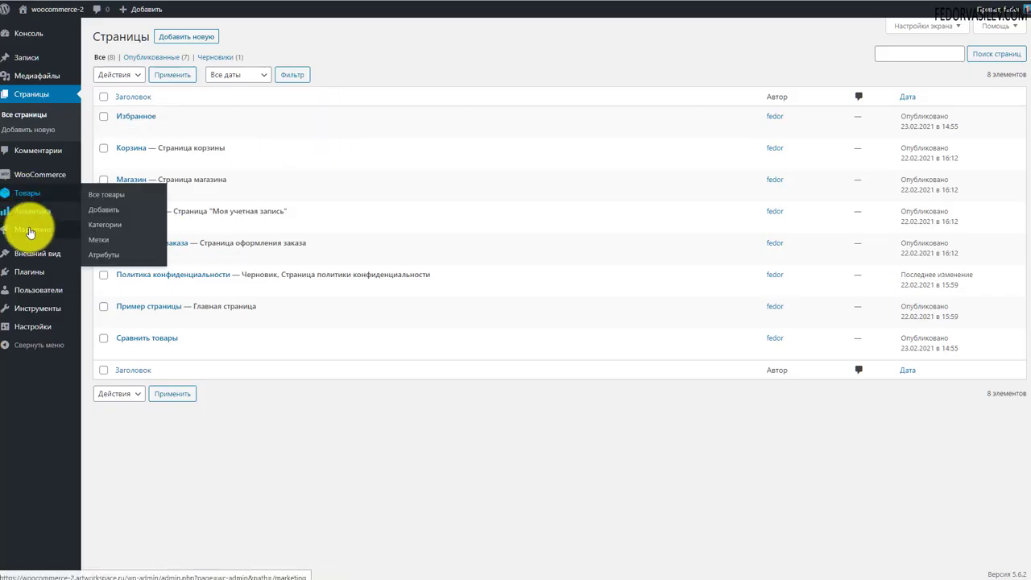
Set the WooCommerce product catalogue to 3 products per row in the theme customizer, publish, and open the home page's Штаны category.
mouse_move(64, 256)
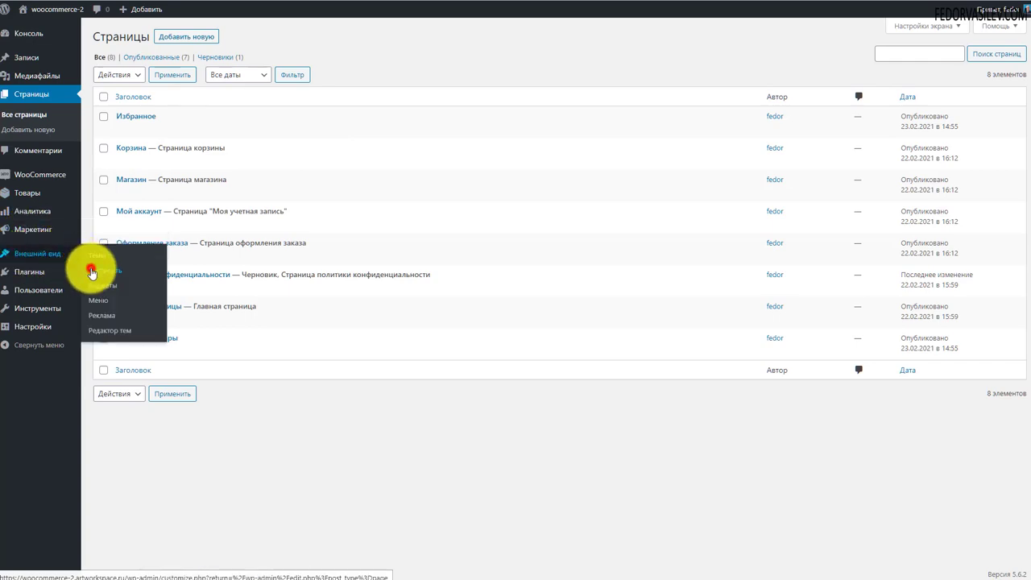
left_click(91, 272)
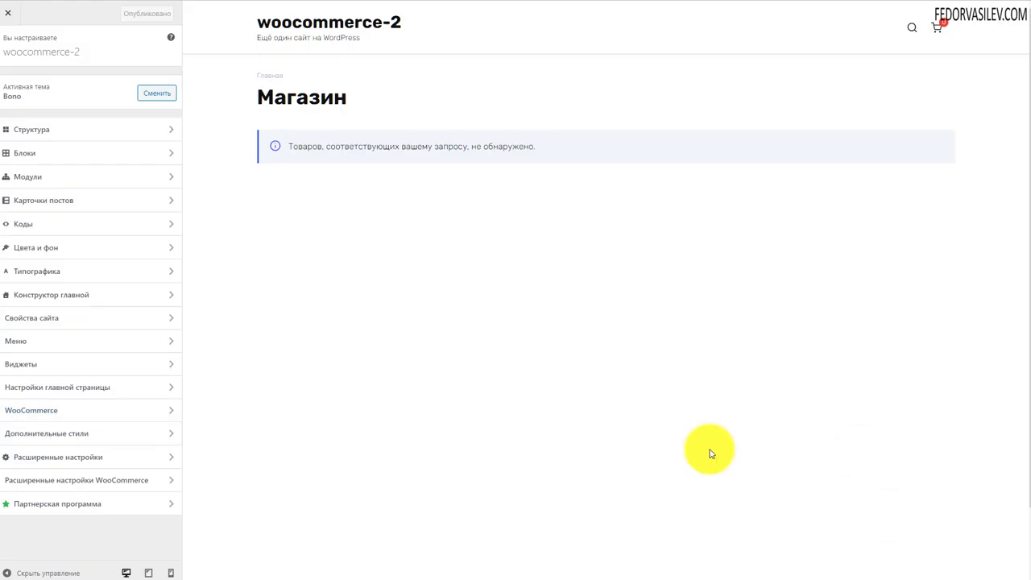
left_click(30, 413)
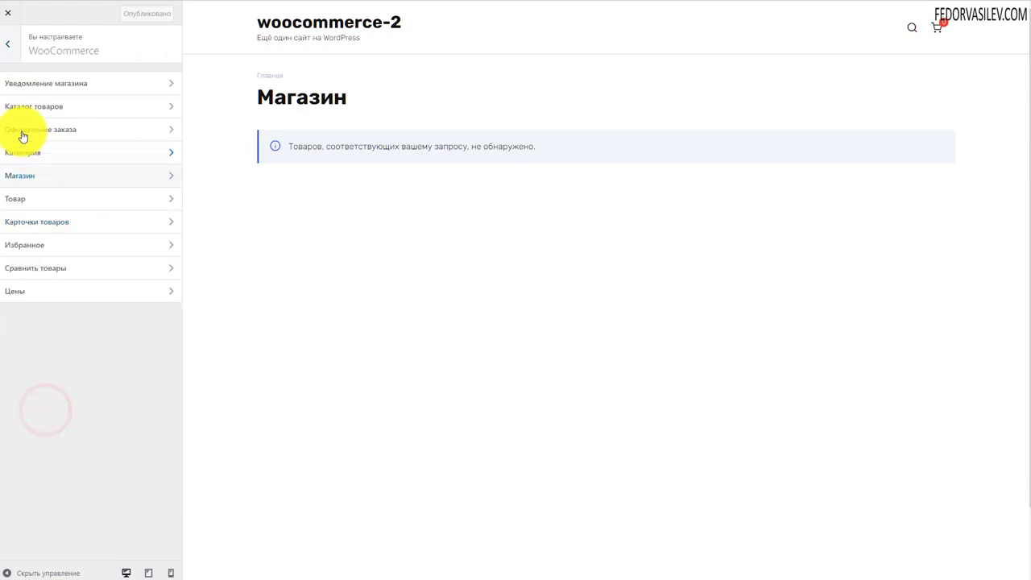
left_click(27, 106)
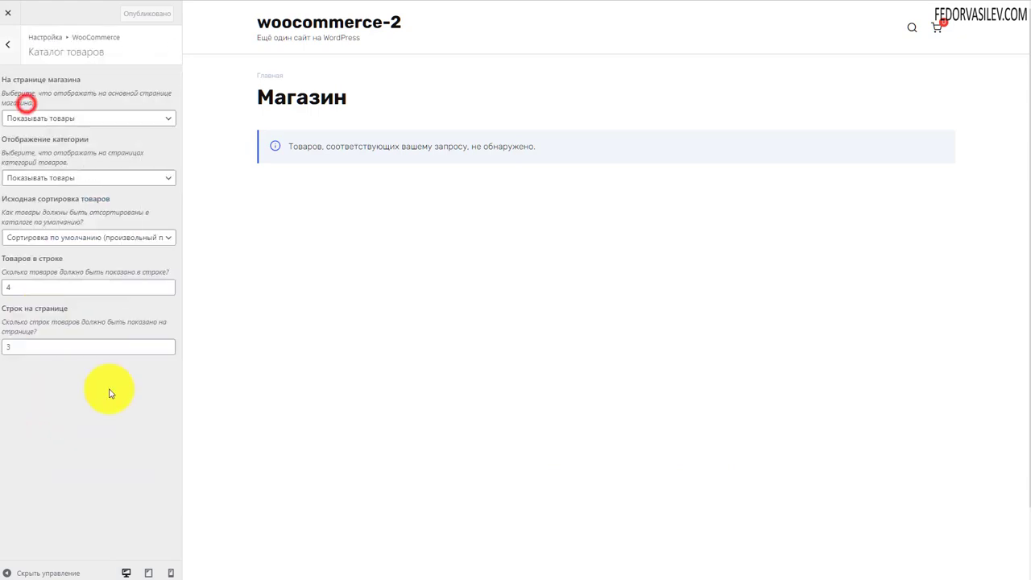
double_click(22, 287)
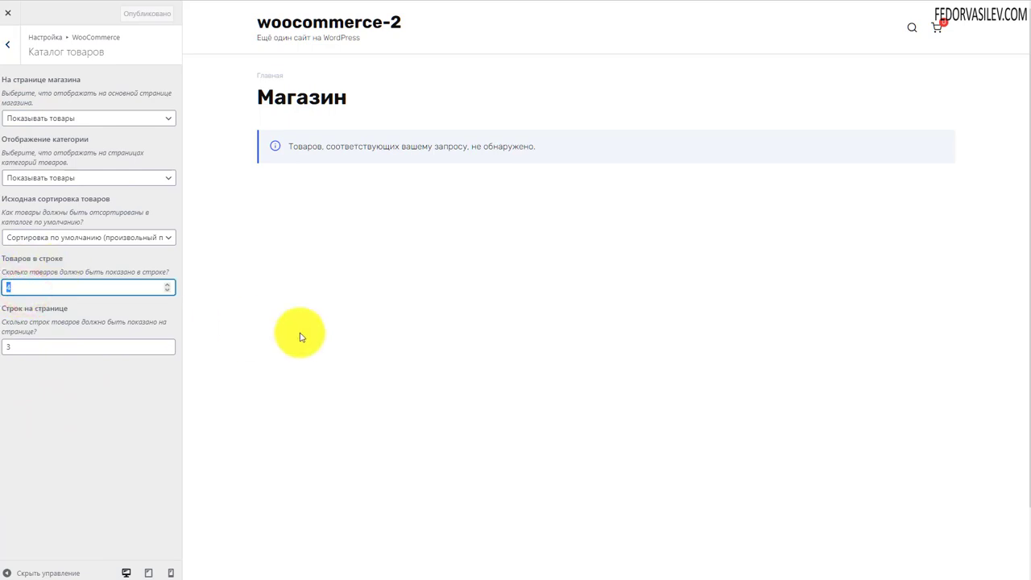
type("3")
left_click(135, 15)
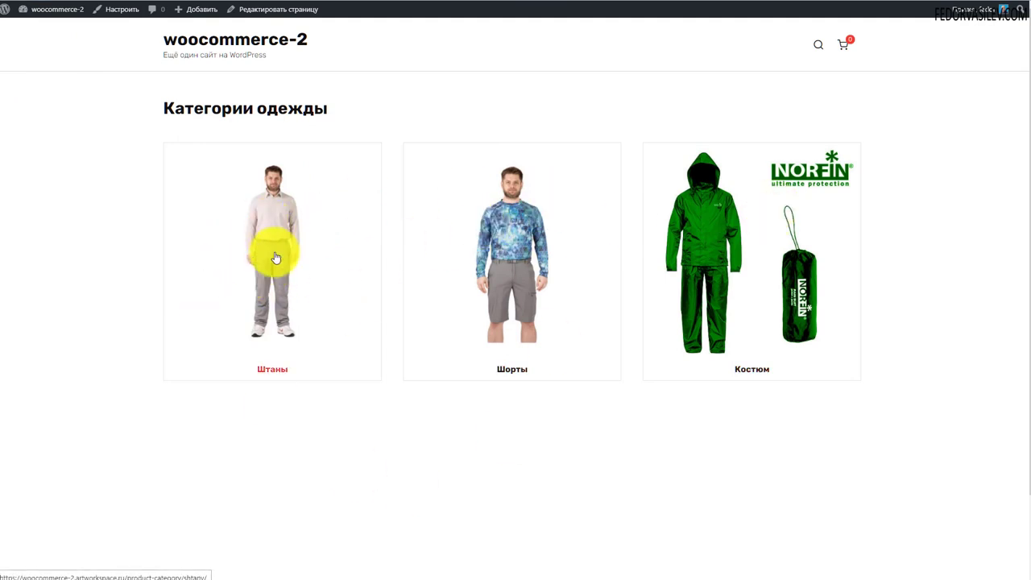
left_click(253, 201)
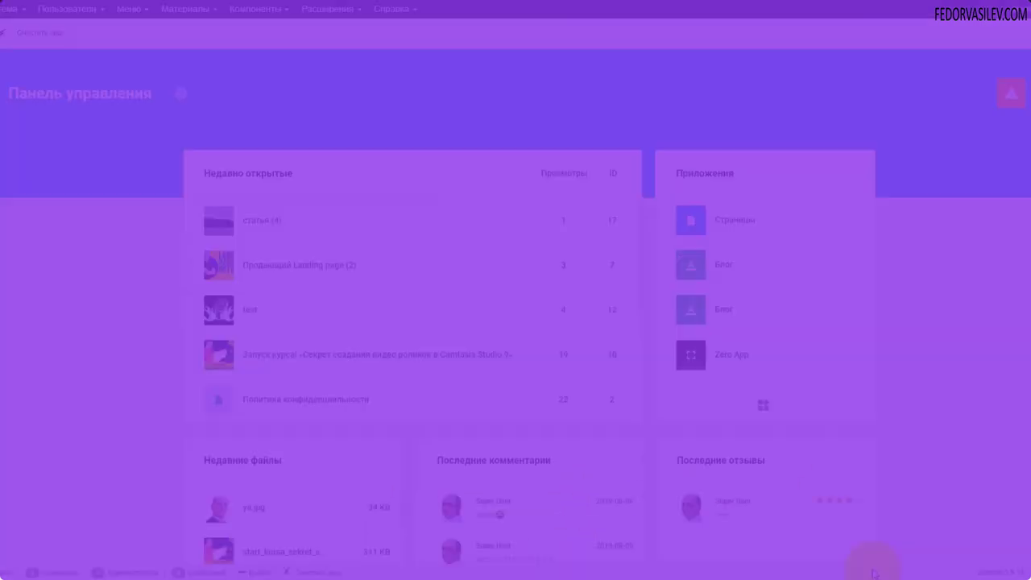
left_click(1020, 98)
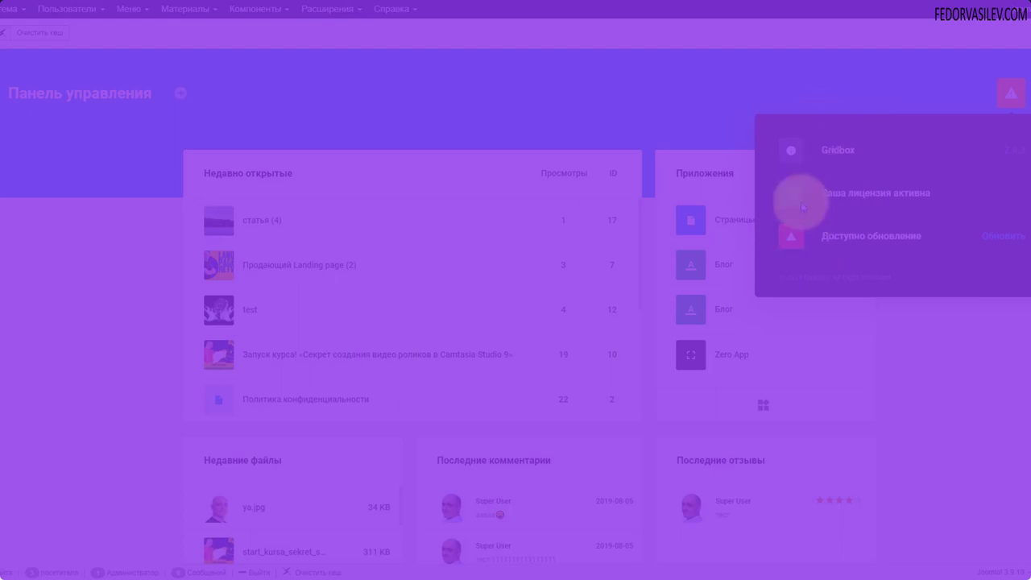
left_click(763, 405)
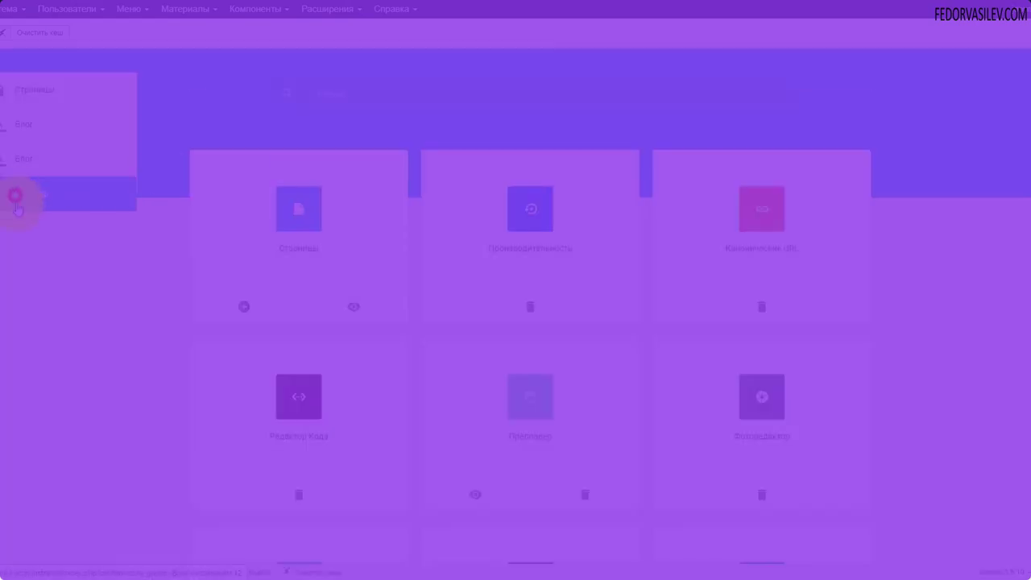
left_click(18, 192)
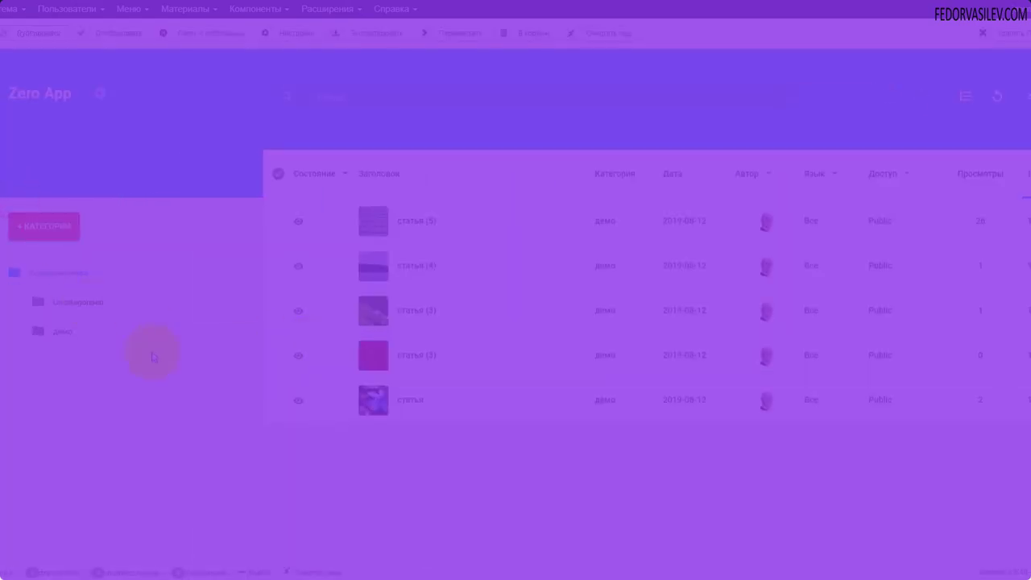
left_click(99, 95)
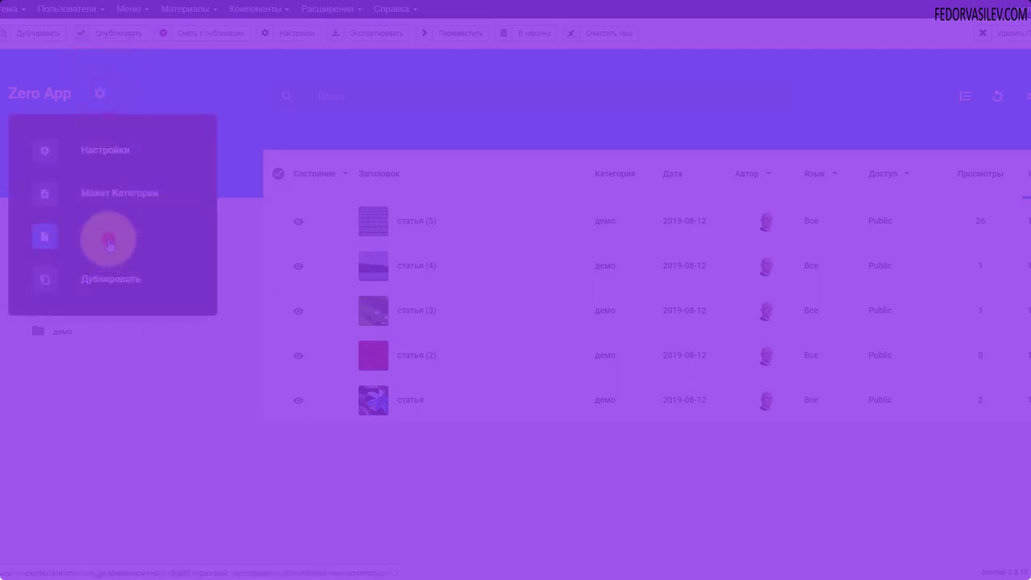